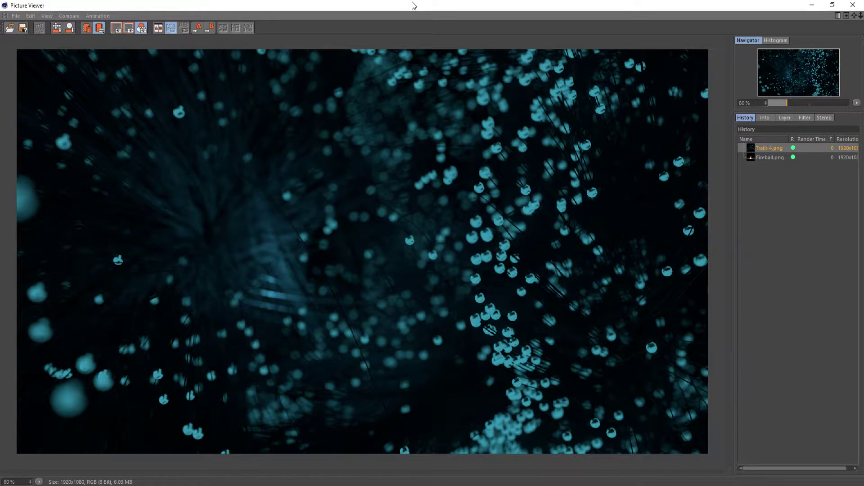
View the Fireball.png example render in the Picture Viewer and minimise the viewer
key("Down")
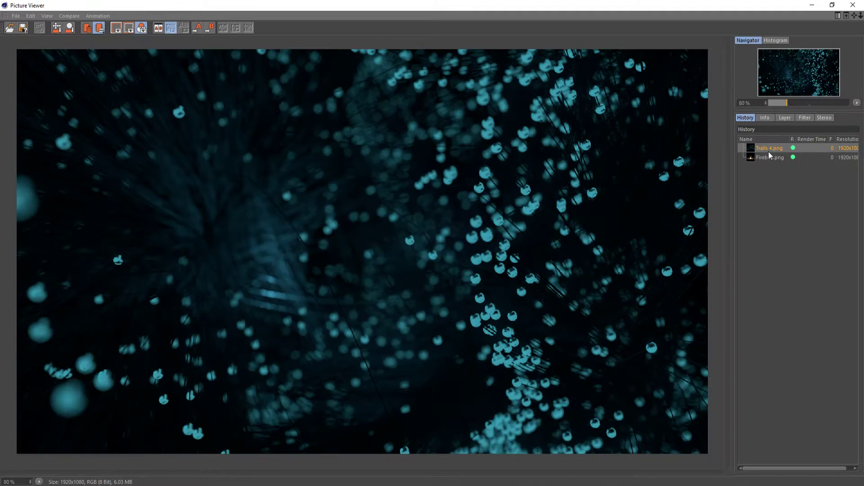
left_click(770, 157)
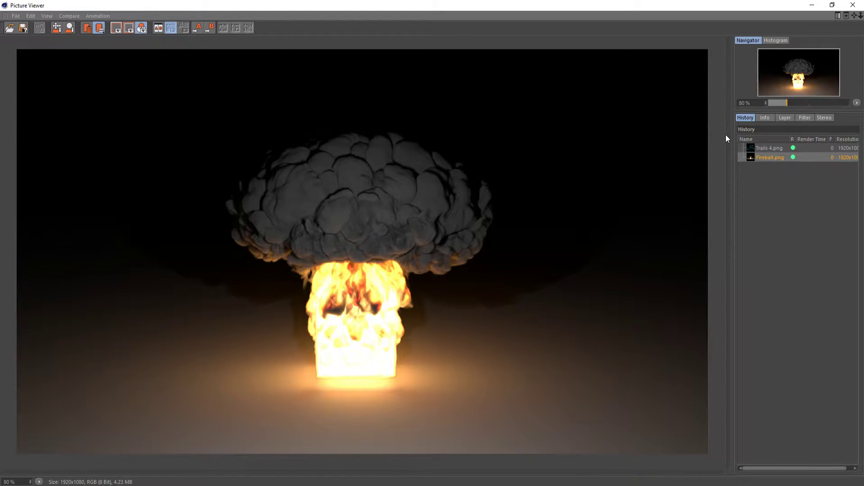
left_click(820, 2)
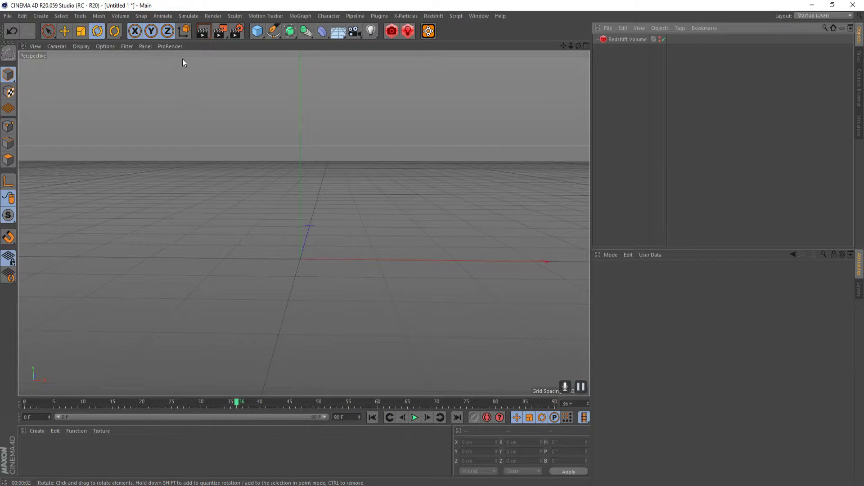
Review the Redshift GI options in the render settings and minimise the settings window
left_click(233, 35)
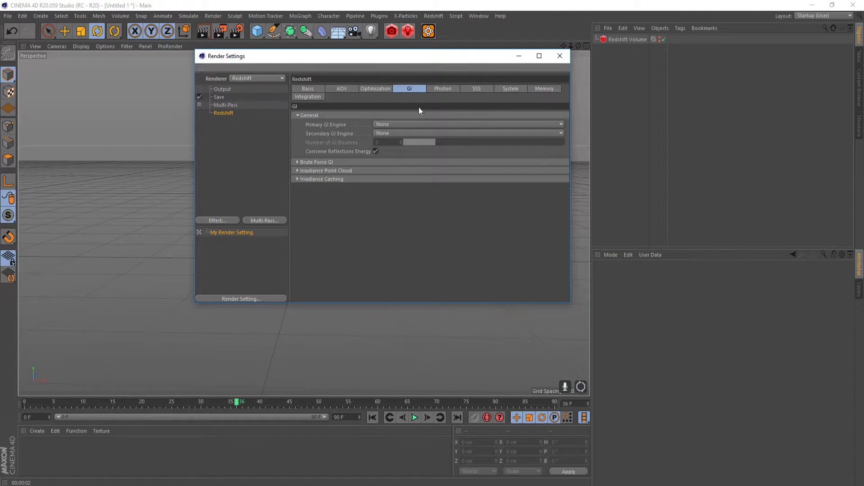
left_click(518, 56)
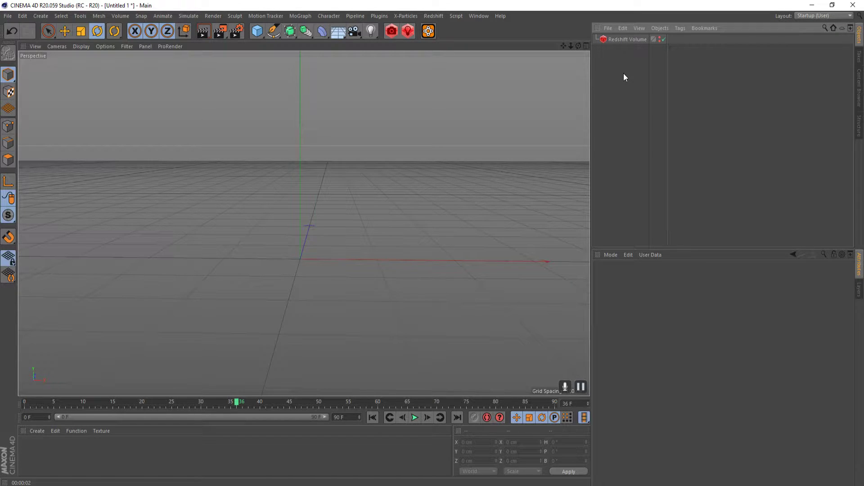
Add an X-Particles system to the scene and rotate its xpEmitter to a 90° pitch so it emits upwards
left_click(429, 34)
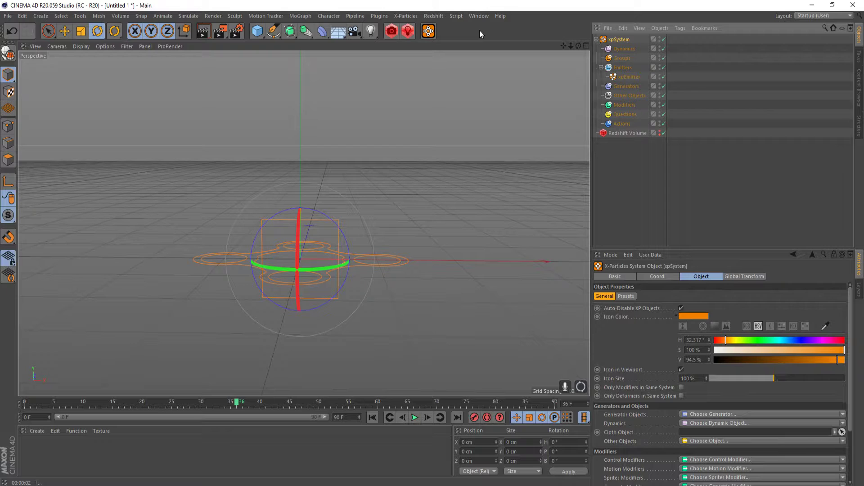
left_click(402, 18)
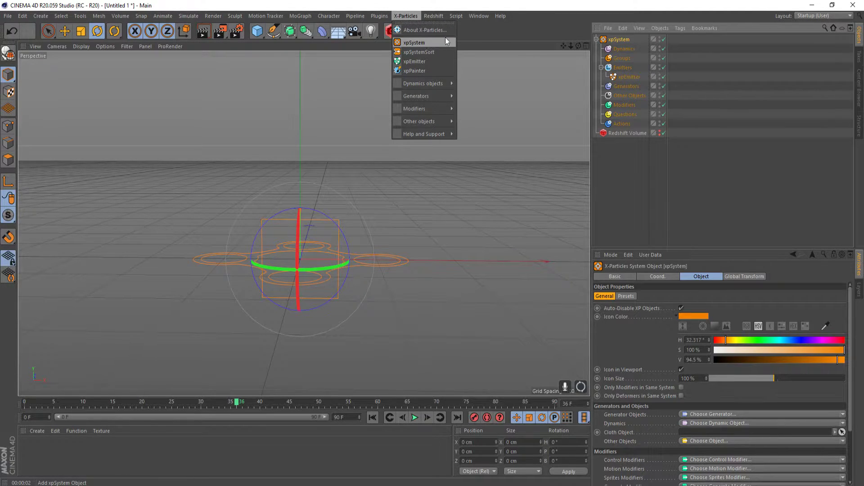
key("Escape")
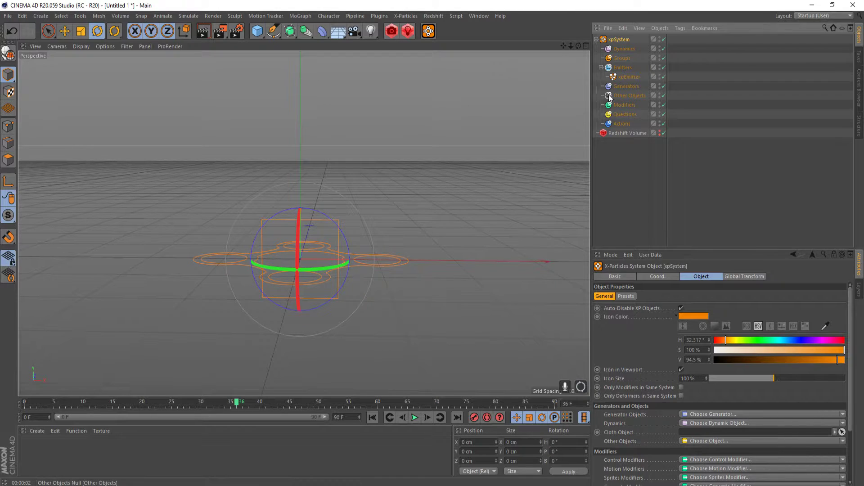
left_click(632, 76)
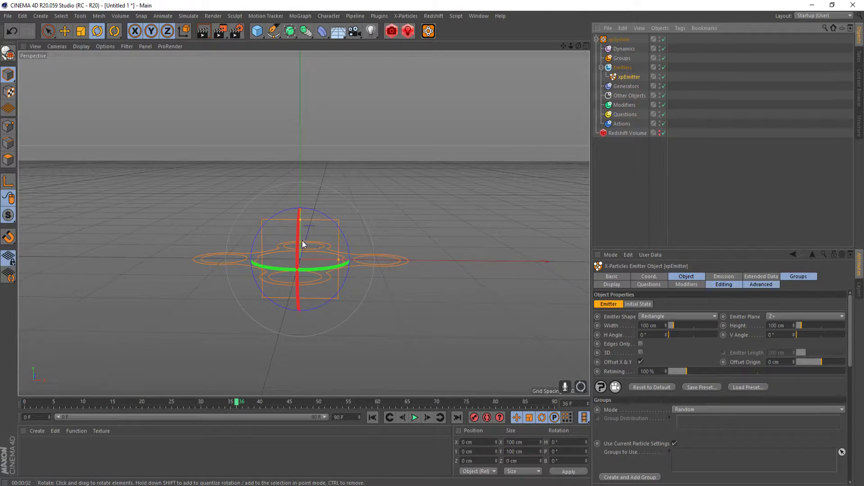
left_click_drag(300, 241, 307, 349)
Play the particle simulation from the first frame, stop it at frame 34 and test-render the view
left_click(390, 419)
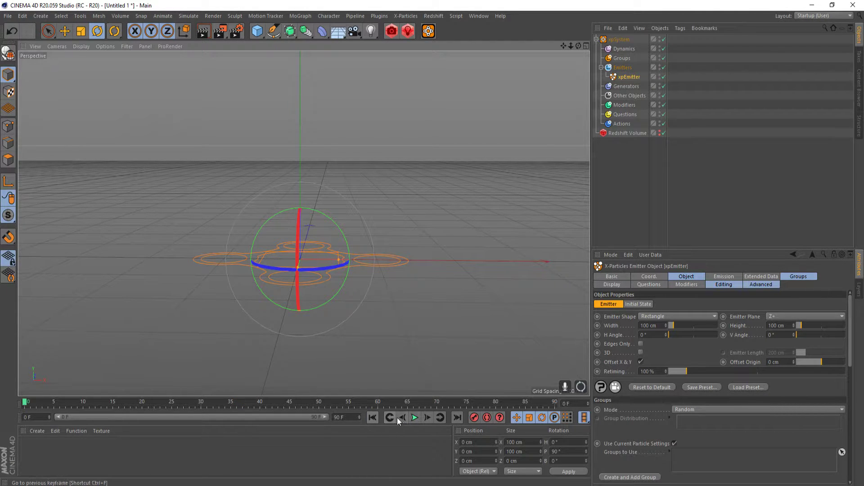
left_click(415, 418)
left_click(415, 418)
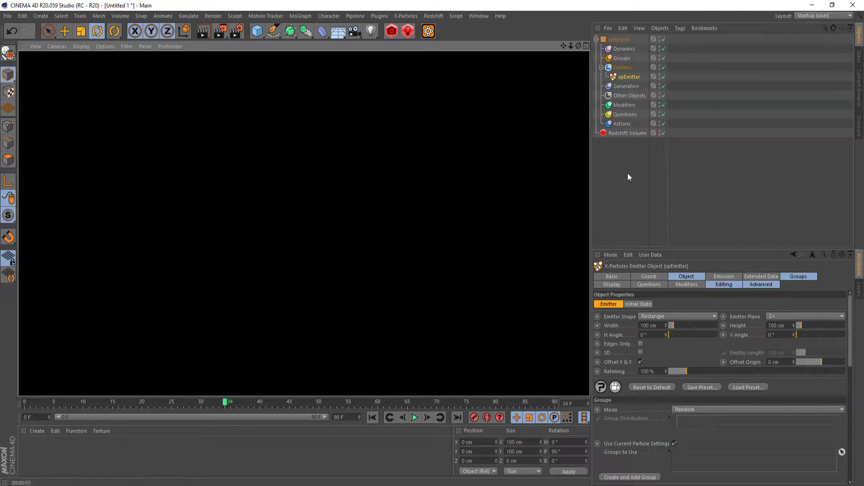
left_click(628, 174)
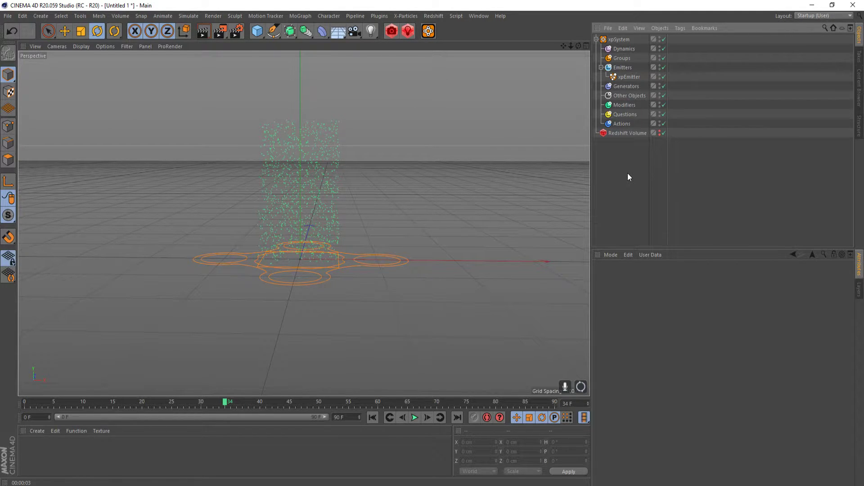
Add a Redshift Object tag to the xpEmitter
left_click(631, 79)
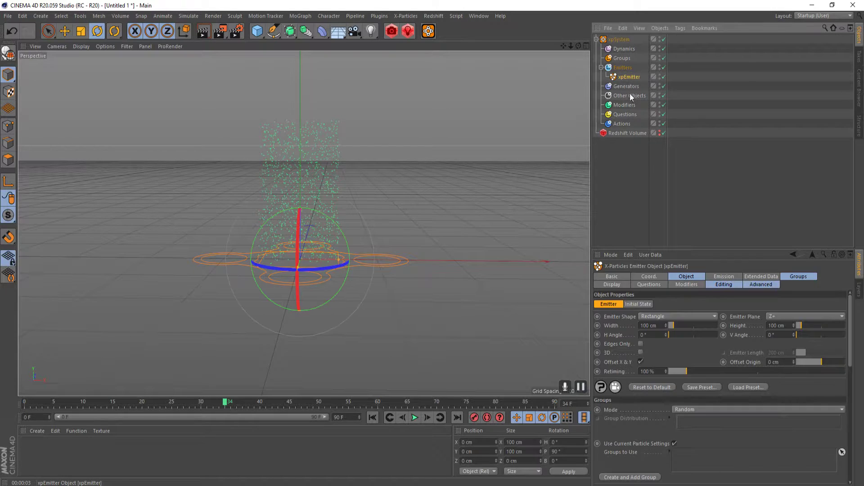
right_click(631, 78)
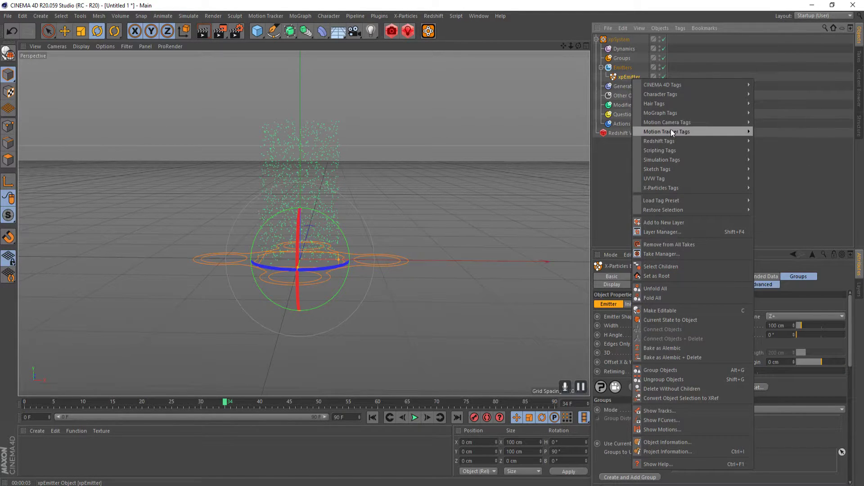
mouse_move(671, 138)
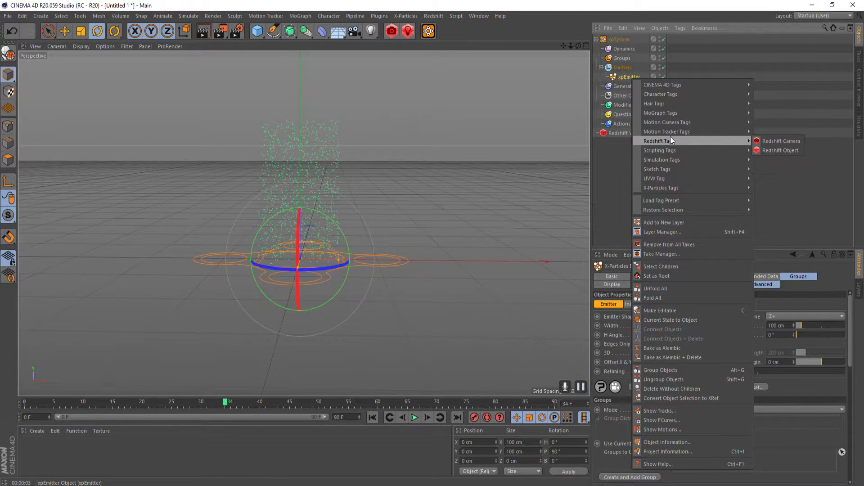
left_click(774, 150)
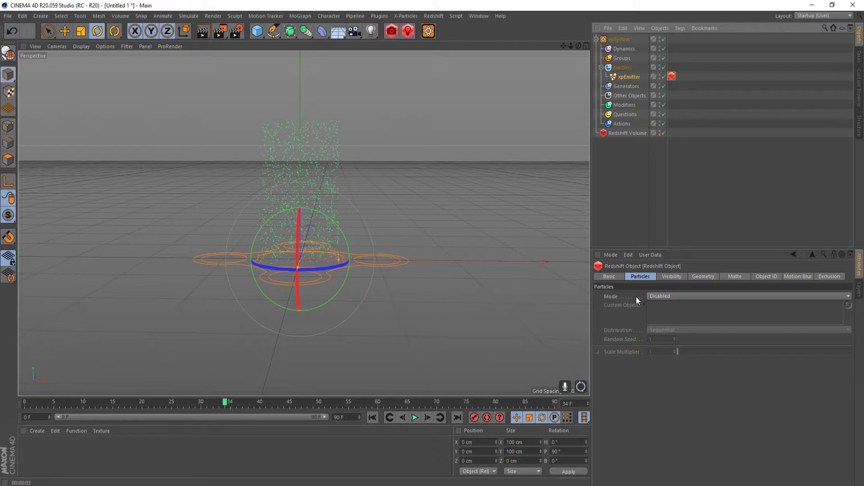
Set the Redshift Object tag's particle mode to Sphere Instances and test-render the view
left_click(660, 297)
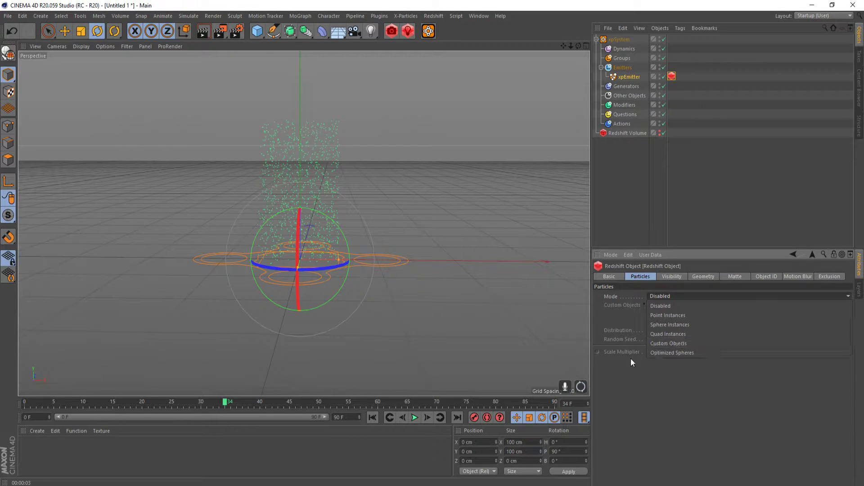
left_click(692, 325)
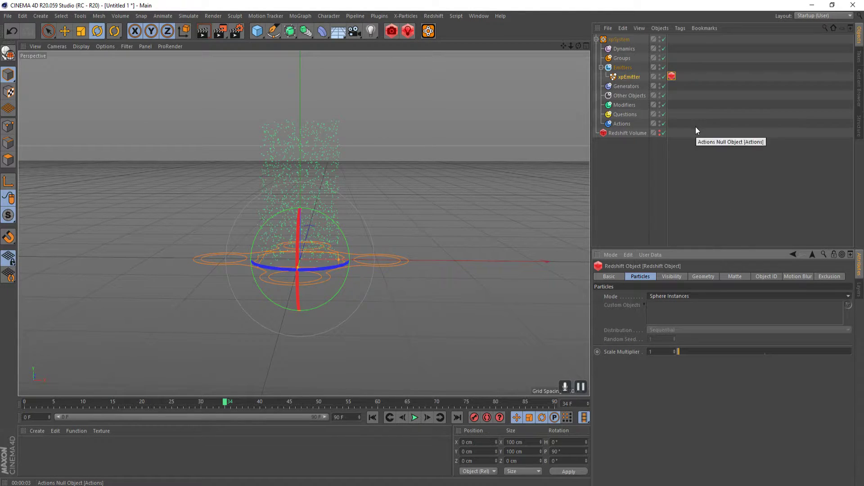
left_click(203, 31)
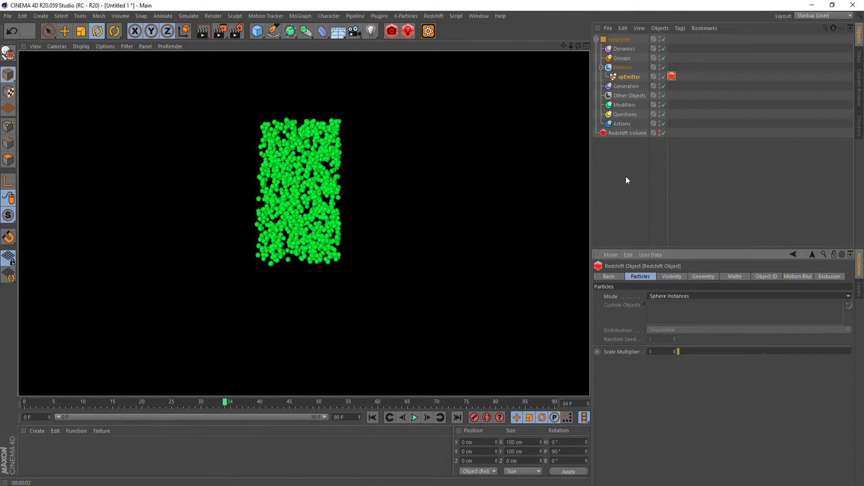
left_click(639, 188)
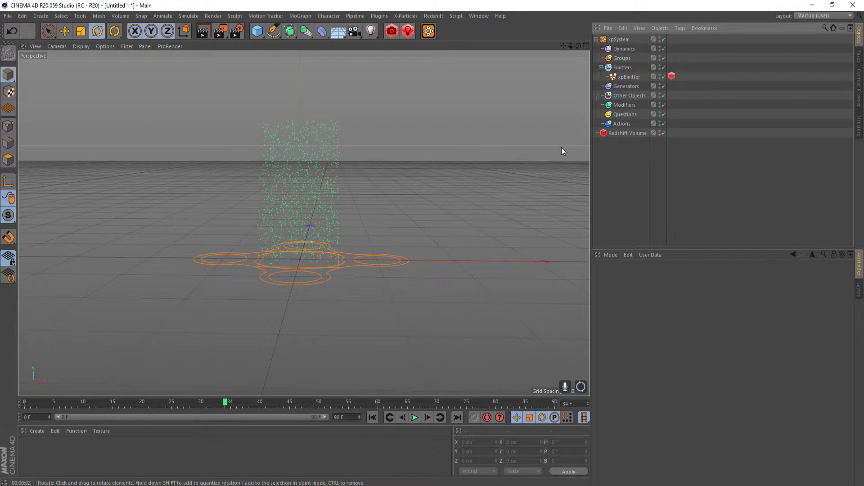
Set the particle Scale Multiplier in the emitter's Redshift Object tag to 0.1 and test-render the smaller spheres
left_click(671, 77)
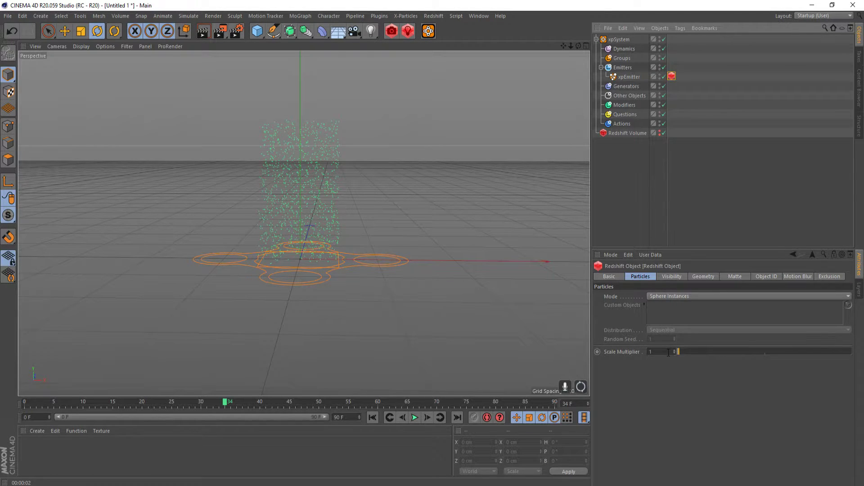
left_click(669, 352)
type(".1")
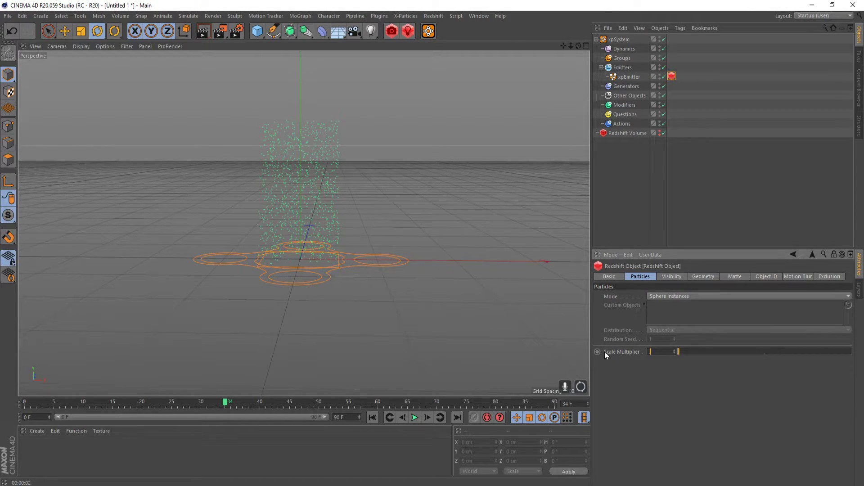
key("Return")
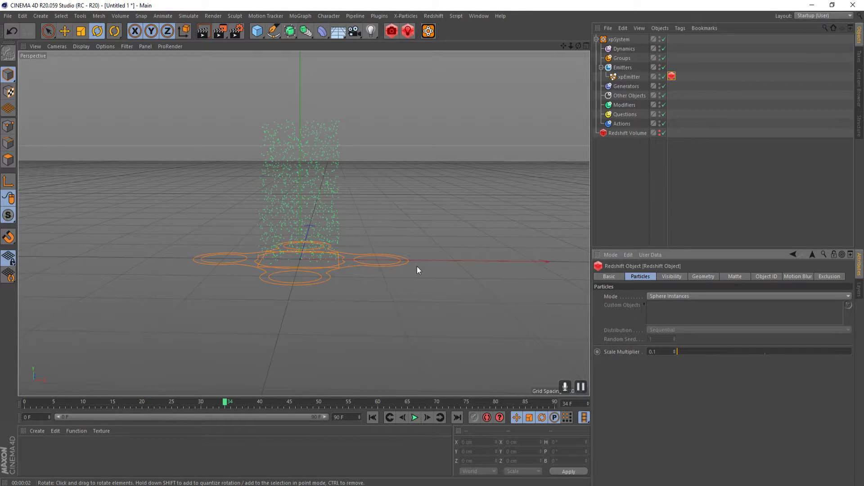
left_click(208, 33)
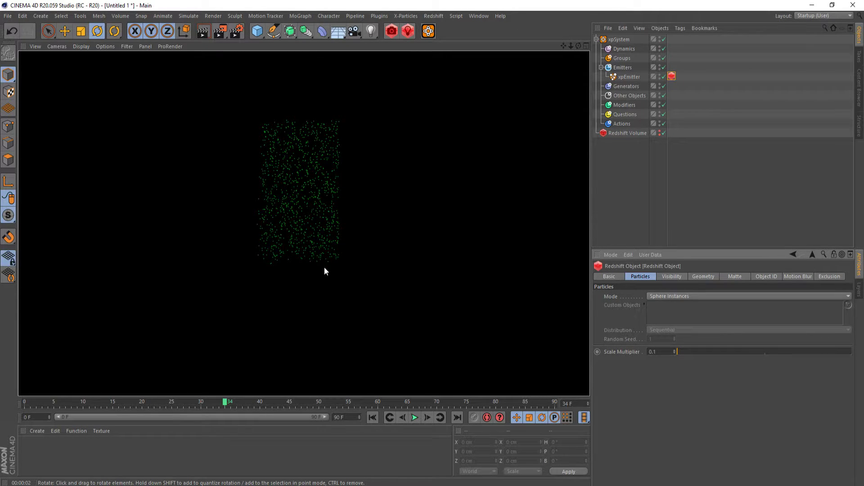
left_click(89, 445)
Create a new Redshift material and open its shader graph in an enlarged window
left_click(37, 431)
mouse_move(77, 331)
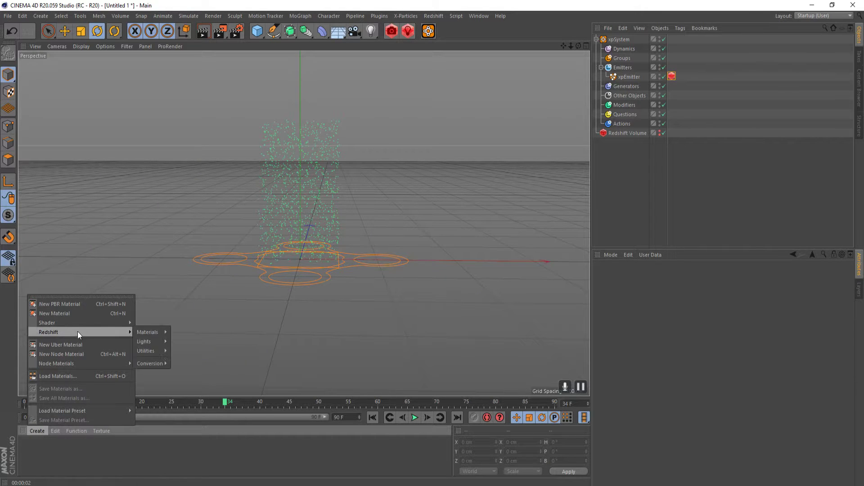
mouse_move(158, 329)
left_click(193, 329)
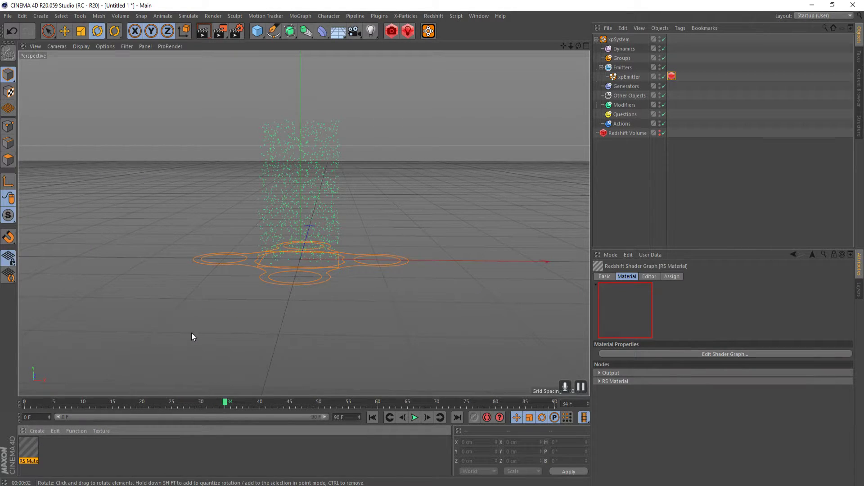
double_click(32, 447)
left_click(313, 97)
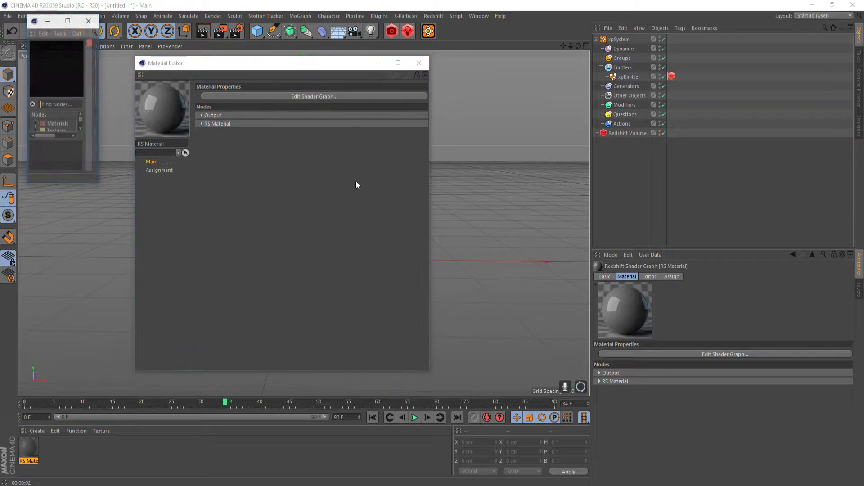
left_click_drag(101, 183, 598, 353)
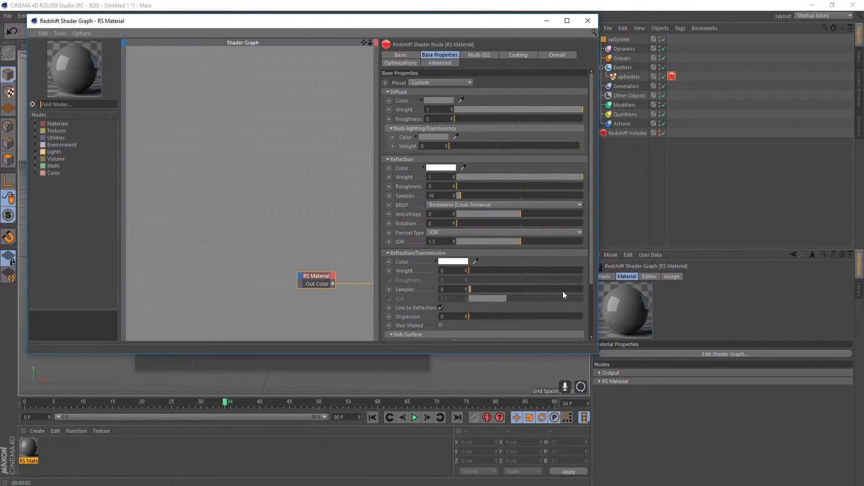
Set the RS Material's diffuse color to a medium blue with 85% saturation and 77% value
left_click(439, 100)
left_click_drag(485, 107, 507, 108)
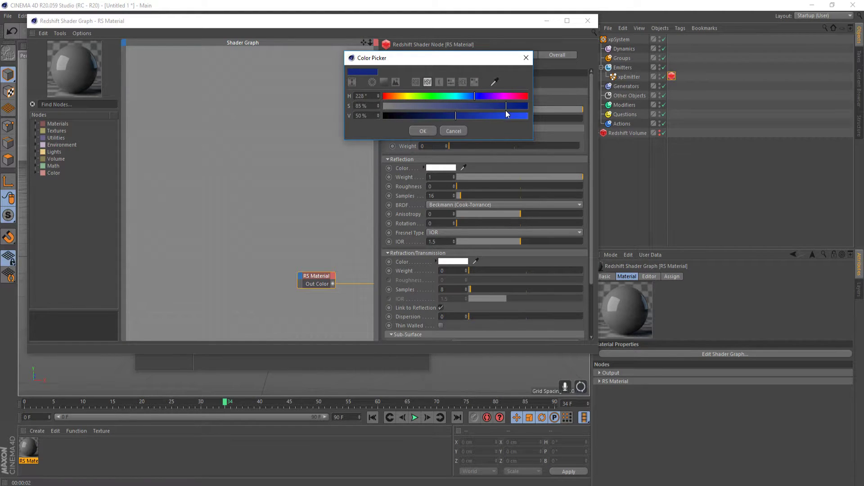
left_click(495, 115)
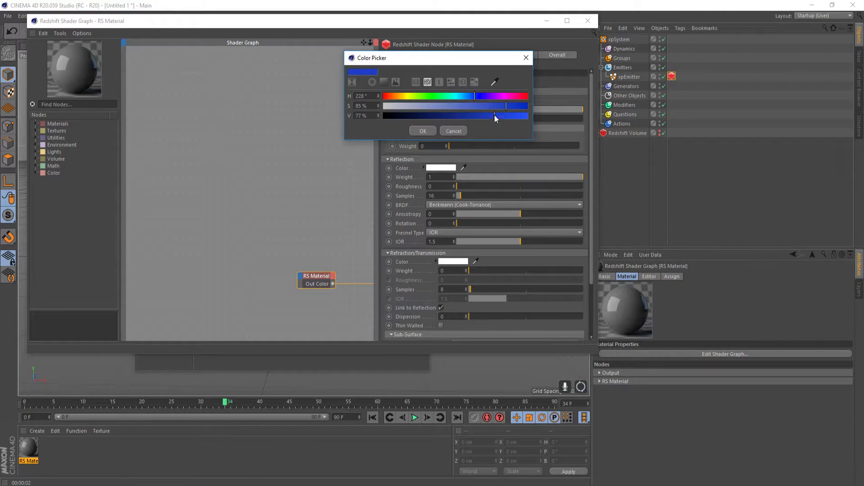
left_click(470, 94)
left_click(431, 131)
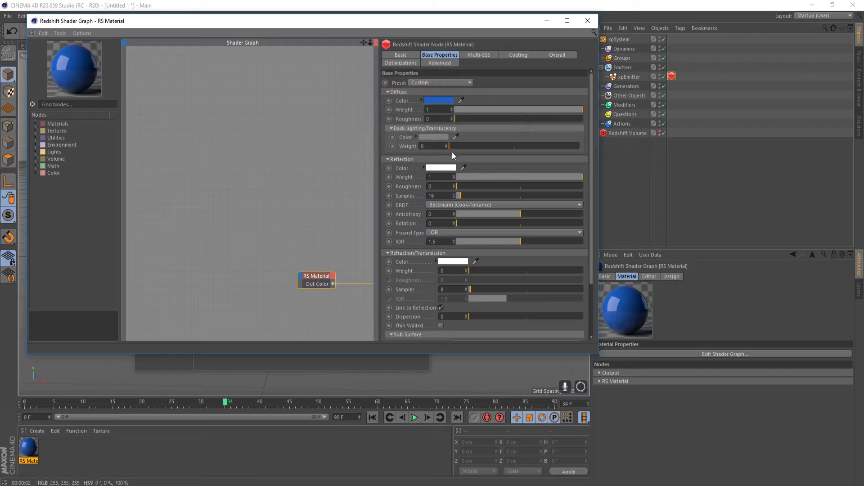
Set the RS Material's reflection weight to 0 and minimise the shader graph and material editor
left_click_drag(479, 176, 363, 177)
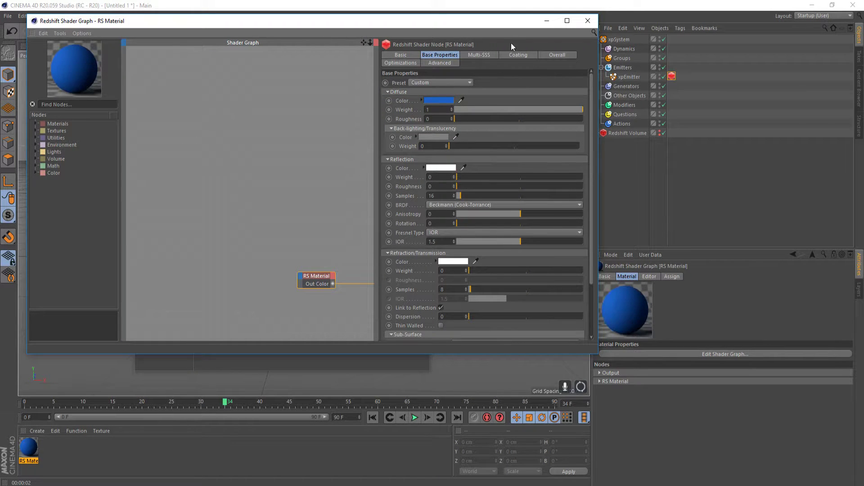
left_click(542, 24)
left_click(378, 63)
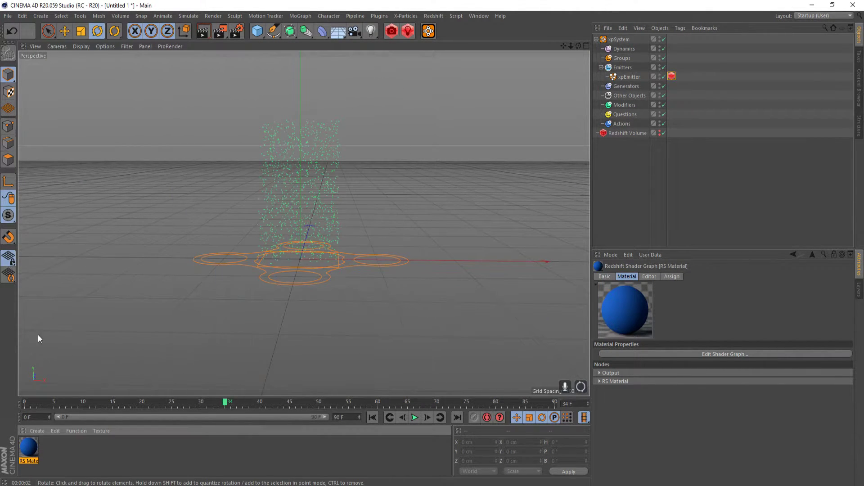
Apply the blue RS Material to the xpEmitter and test-render the particles
left_click_drag(36, 442, 634, 77)
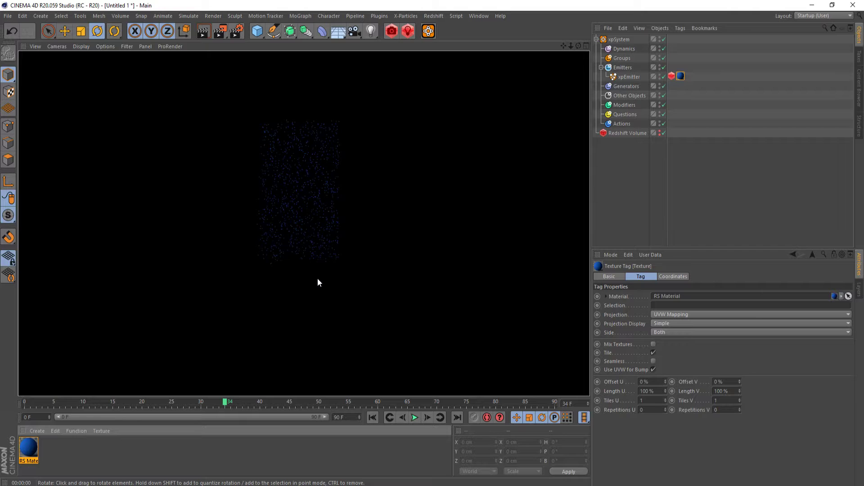
left_click(614, 160)
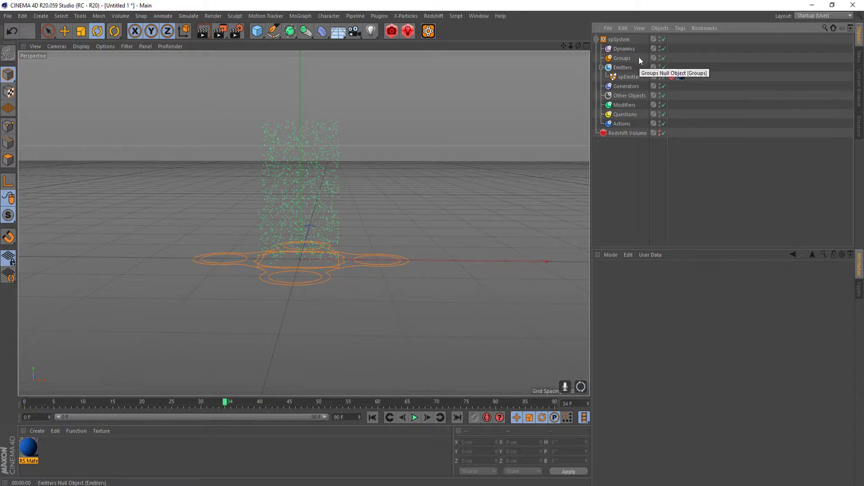
Add an xpTrail generator to the xpSystem
left_click(625, 40)
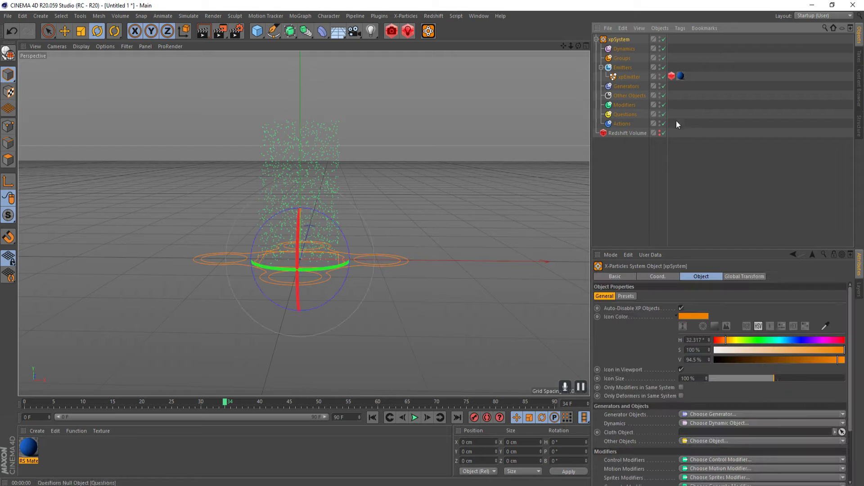
scroll(638, 358, "down", 3)
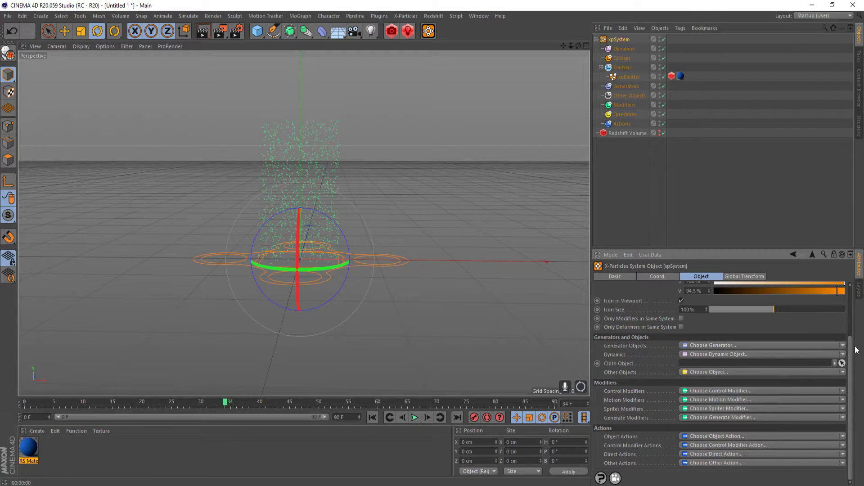
left_click(841, 345)
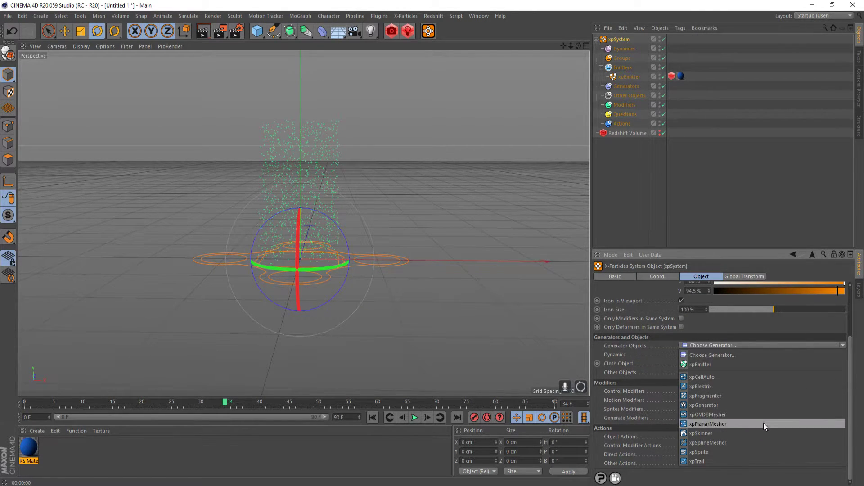
left_click(707, 463)
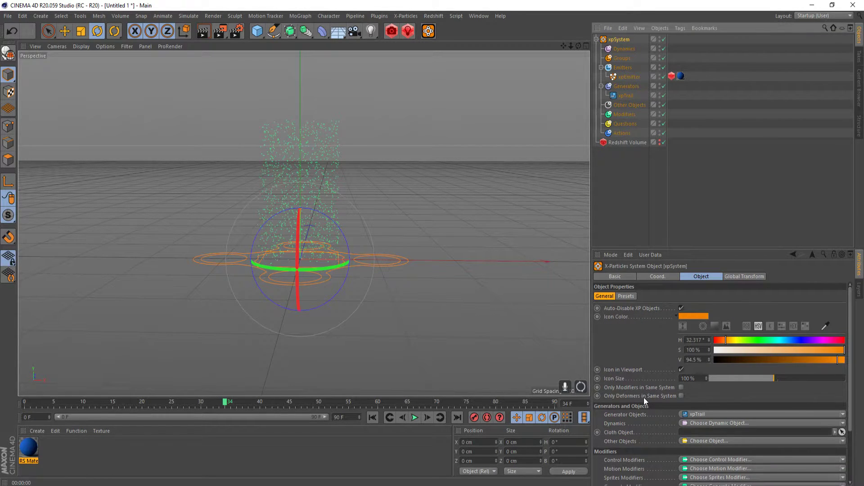
Add an xpTurbulence motion modifier to the xpSystem with scale 45% and strength about 279
scroll(644, 398, "down", 3)
left_click(842, 401)
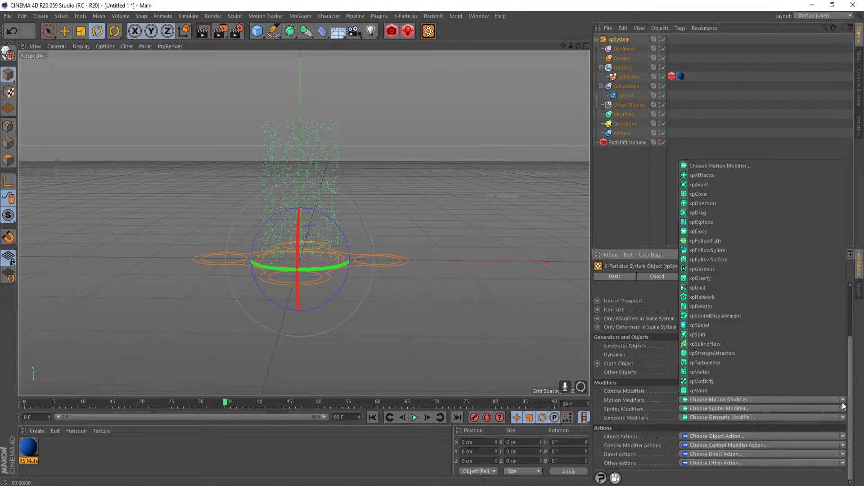
left_click(734, 363)
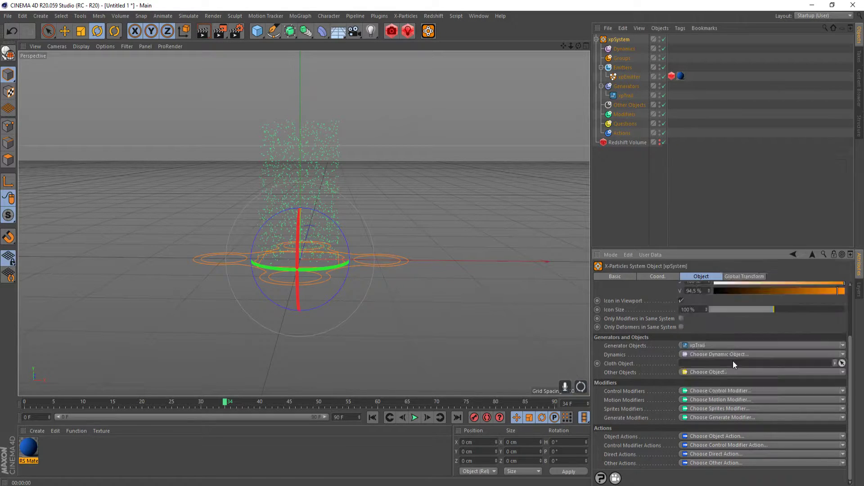
left_click_drag(693, 345, 689, 341)
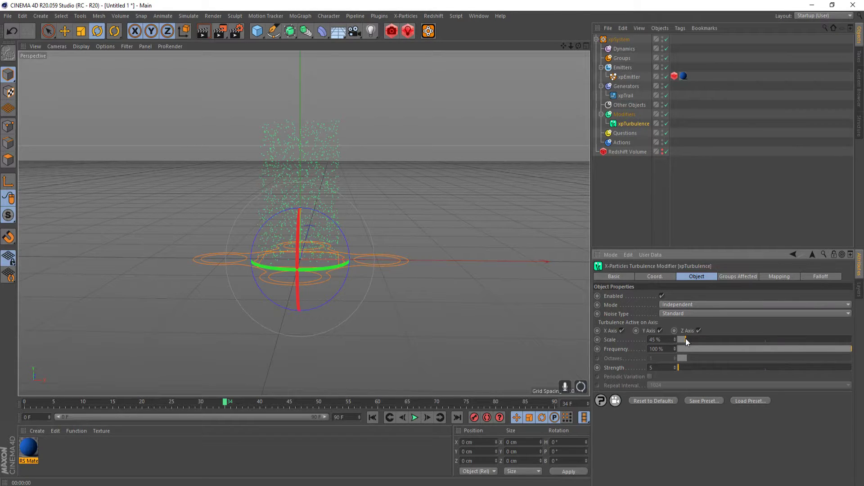
left_click_drag(682, 367, 717, 369)
Rewind the timeline and play the simulation to about frame 20 so the turbulent trails are generated
left_click(374, 418)
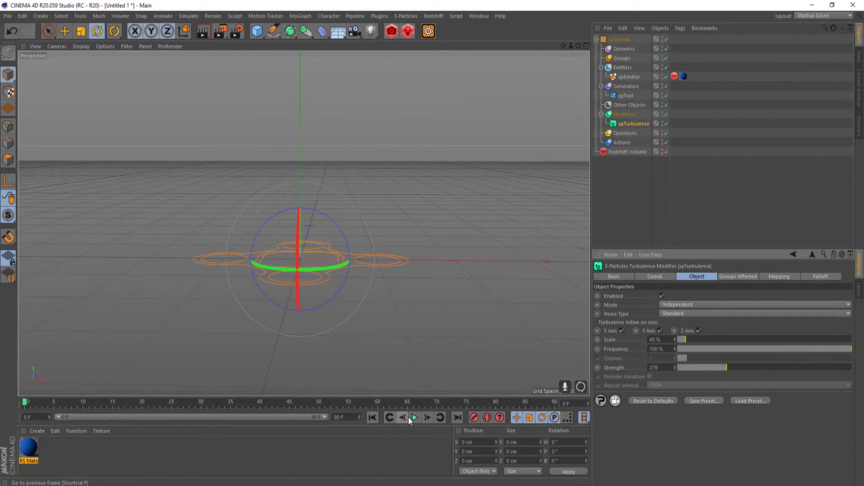
left_click(413, 418)
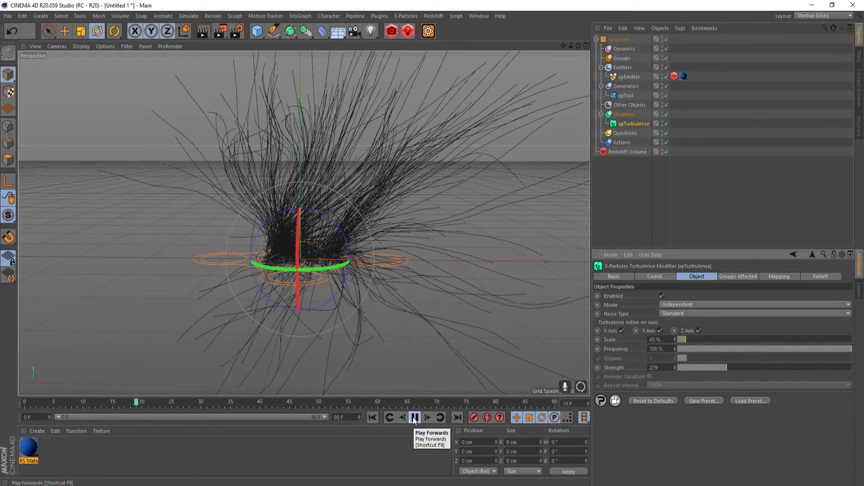
left_click(414, 418)
left_click_drag(347, 290, 361, 83, "alt")
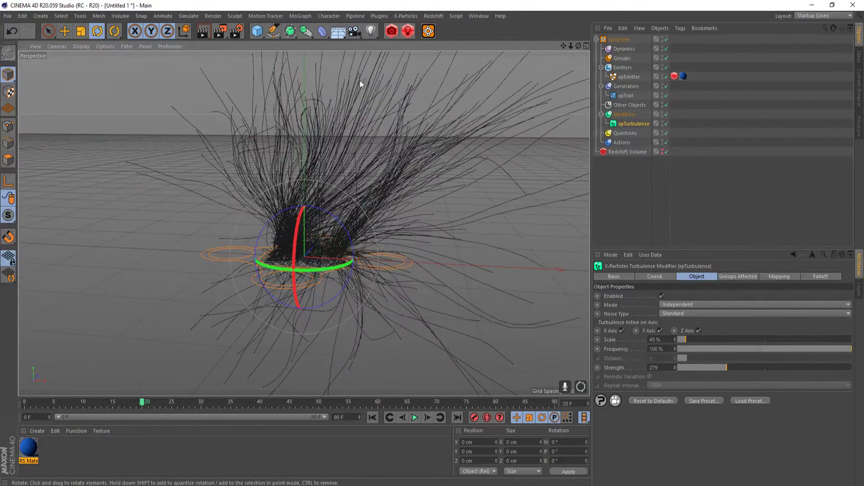
Add a Redshift point light and move it to about X -96, Y 95, Z -166 cm, beside the trails
left_click(407, 30)
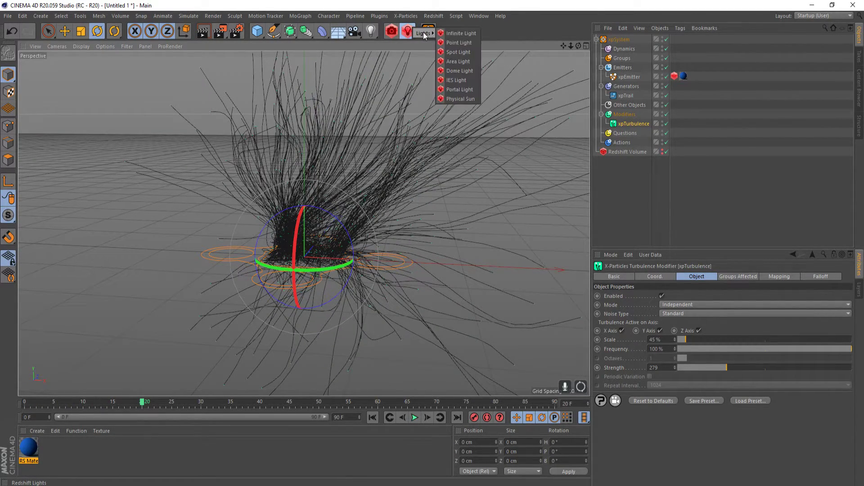
left_click(463, 43)
key("e")
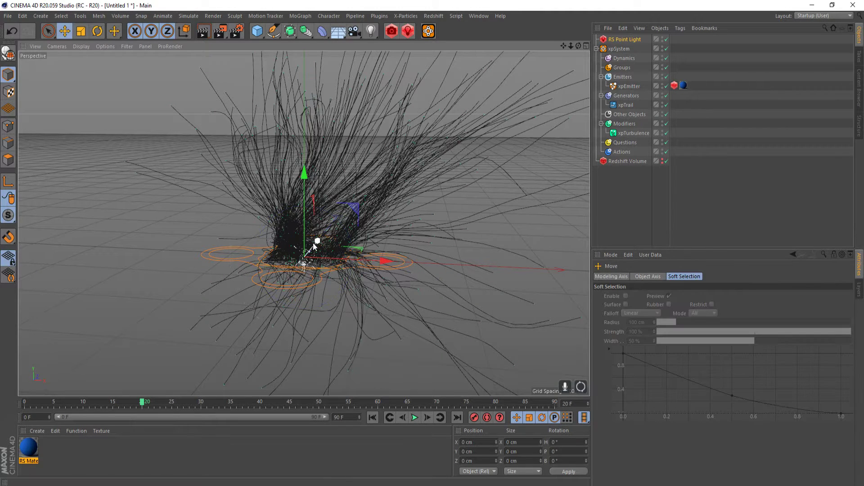
left_click_drag(313, 243, 228, 278)
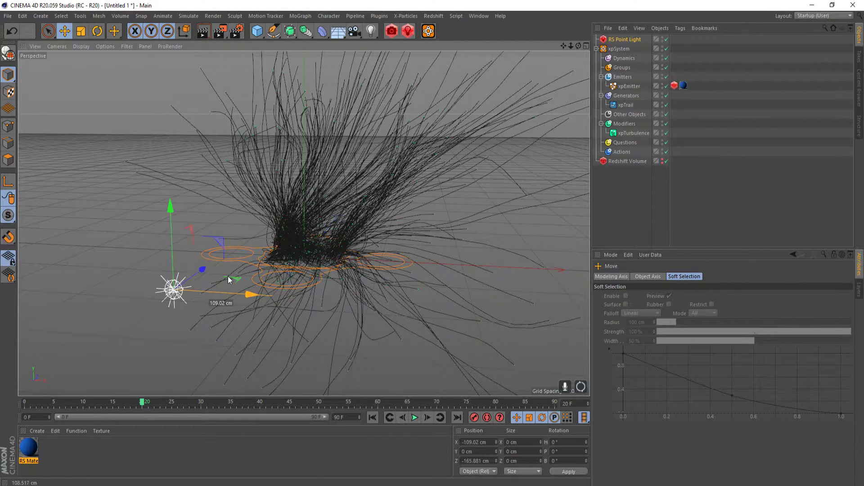
left_click_drag(184, 201, 186, 113)
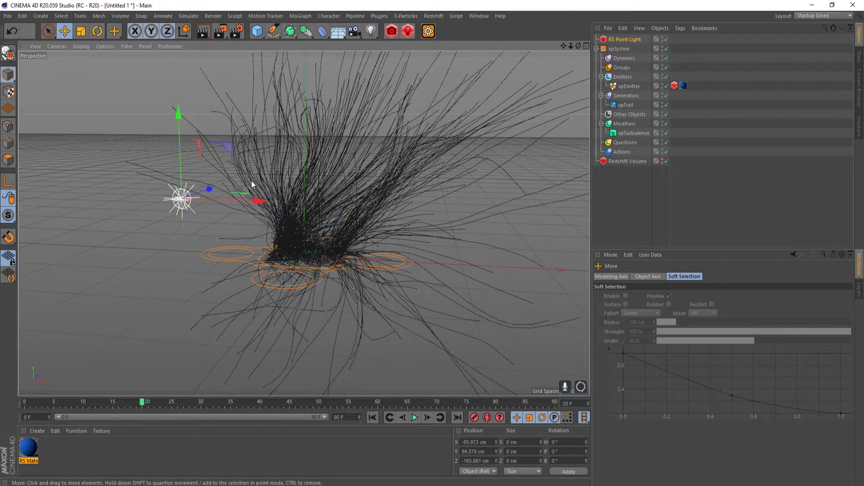
left_click(628, 40)
scroll(638, 411, "down", 3)
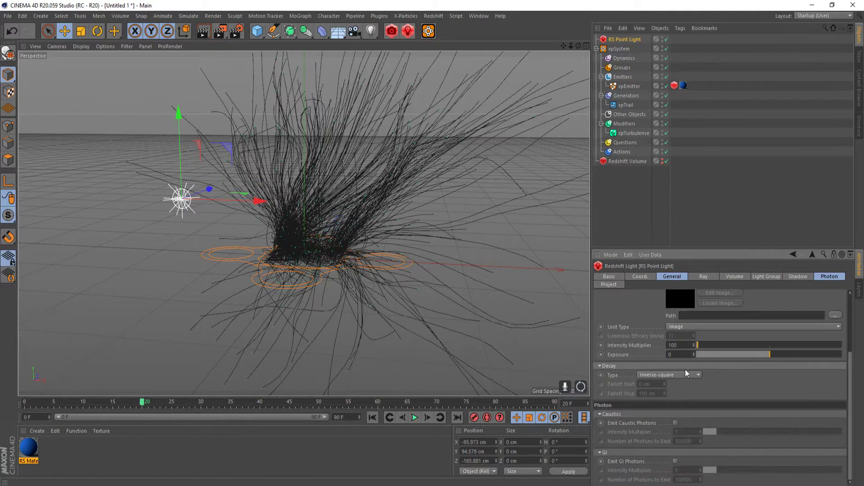
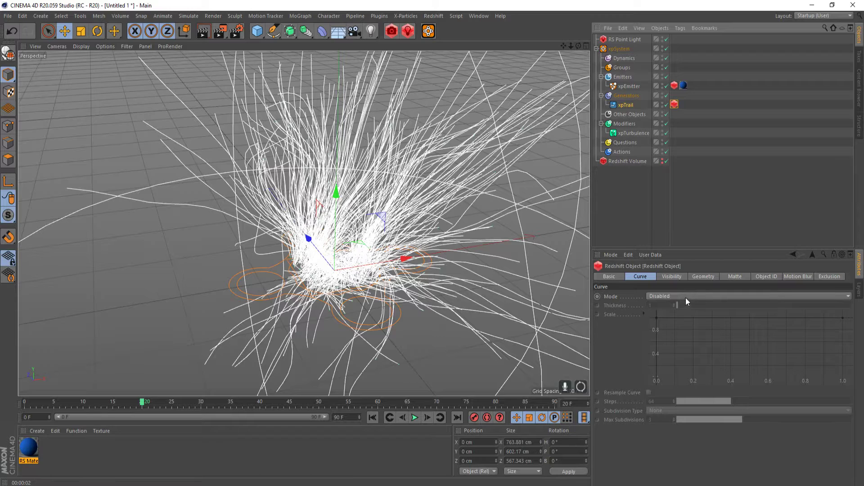
Set the curve mode of xpTrail's Redshift Object tag to Hair Strands and test-render the trails
left_click(680, 295)
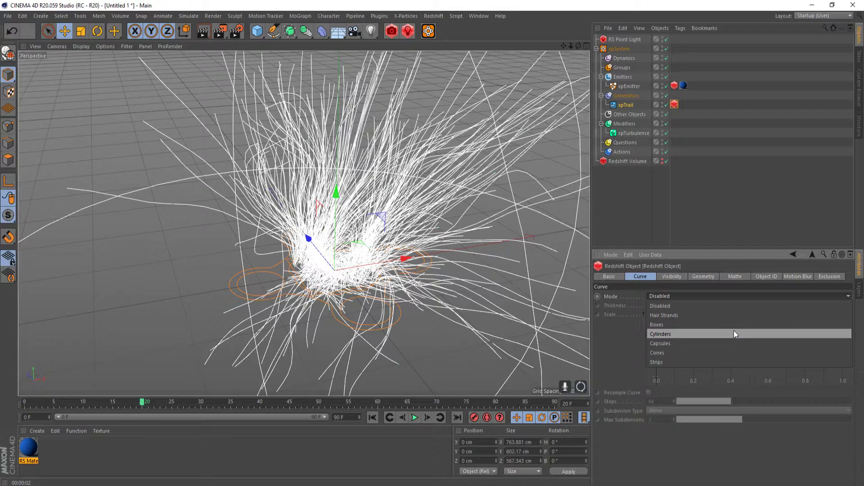
left_click(710, 315)
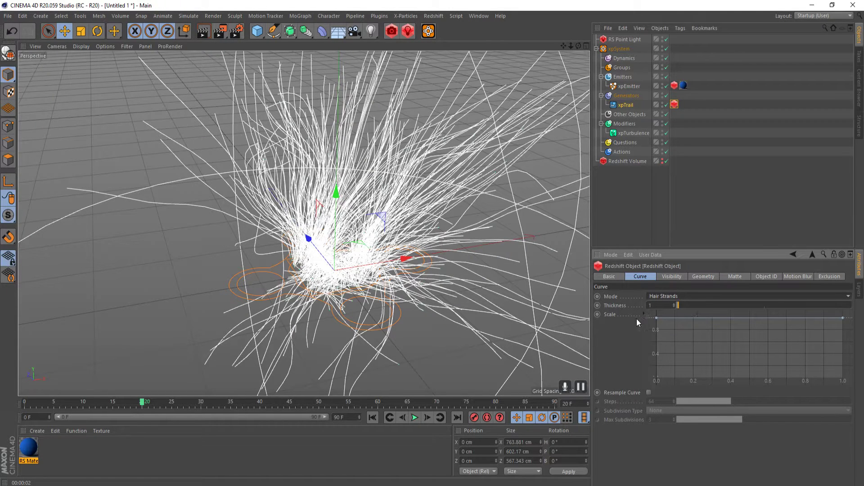
left_click(204, 32)
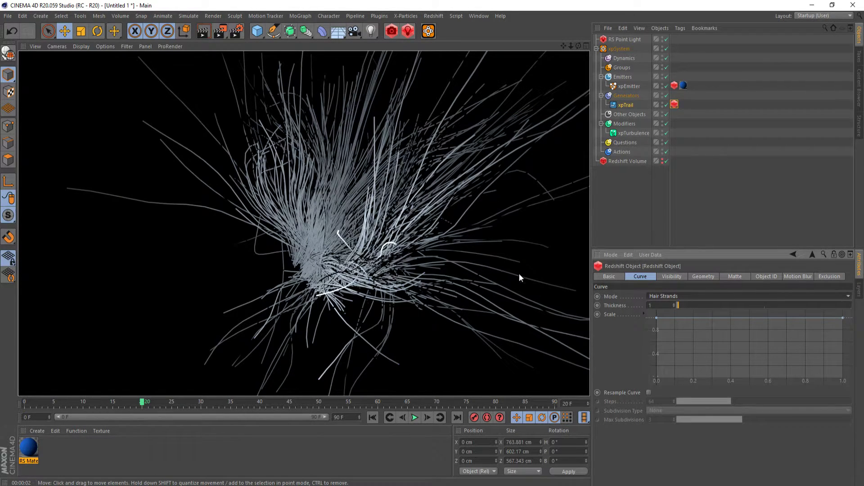
Set the curve thickness of xpTrail's Redshift Object tag to 0.5
left_click(651, 306)
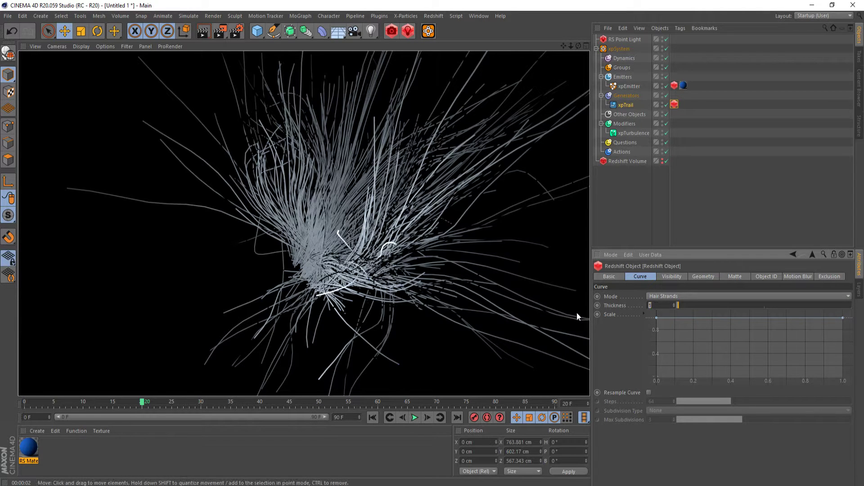
type(".5")
key("Return")
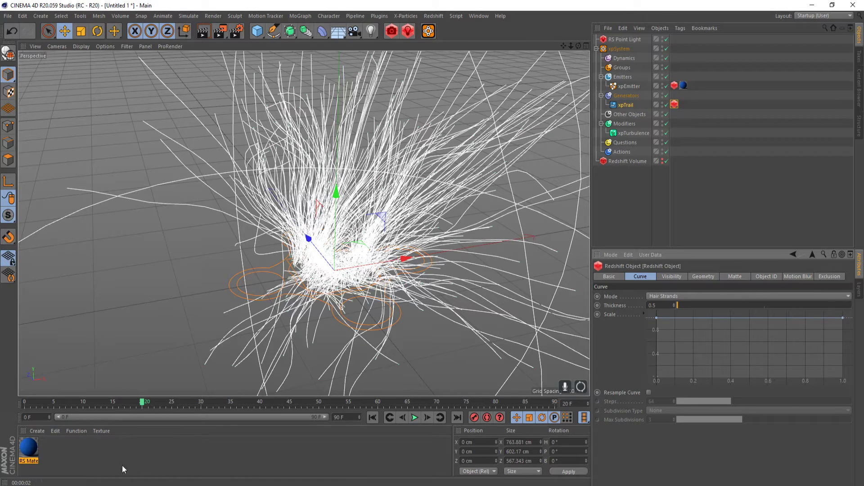
Create a second Redshift material and open its shader graph
left_click(44, 431)
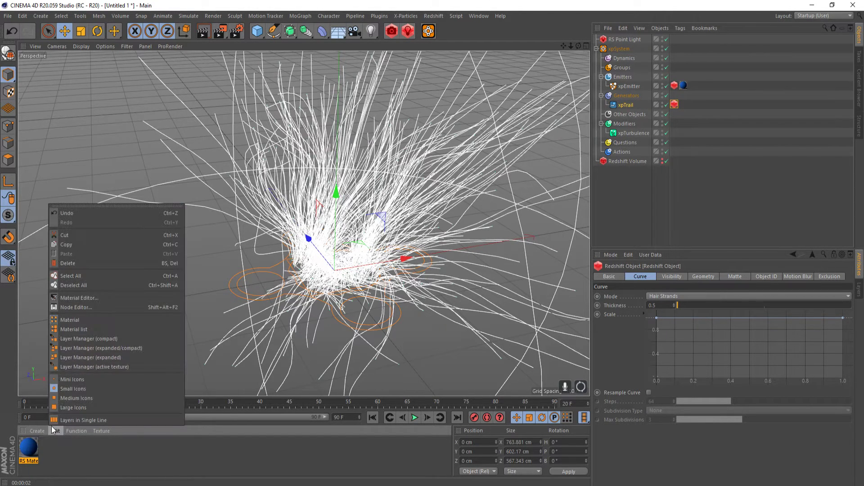
mouse_move(85, 333)
mouse_move(150, 326)
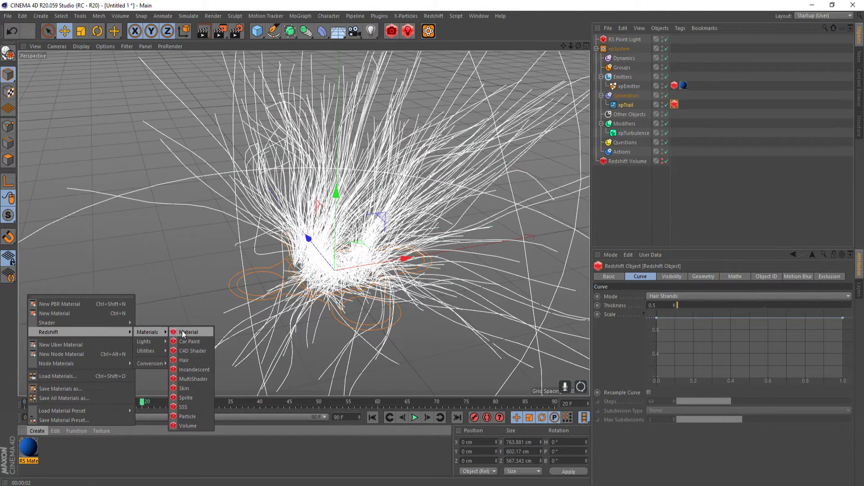
left_click(184, 331)
double_click(29, 446)
left_click(287, 96)
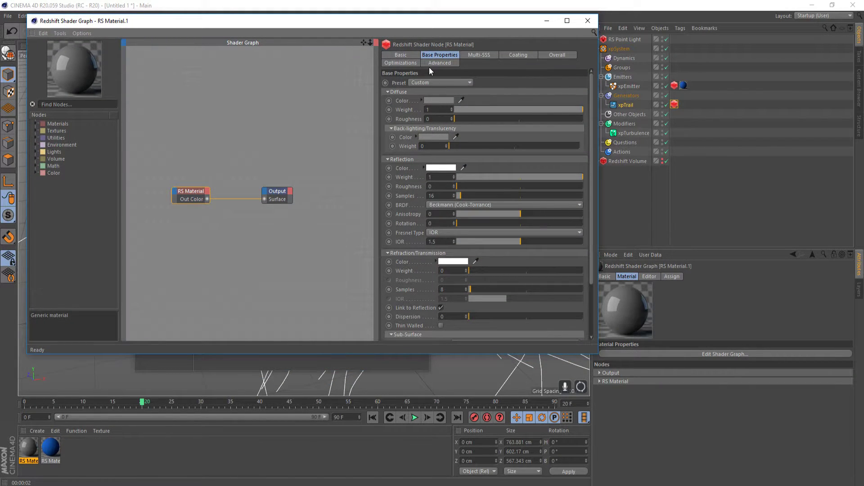
Set the new material's diffuse color to bright cyan with hue 186°, saturation 92% and value 89%
left_click(443, 100)
left_click_drag(461, 98, 521, 107)
left_click(517, 117)
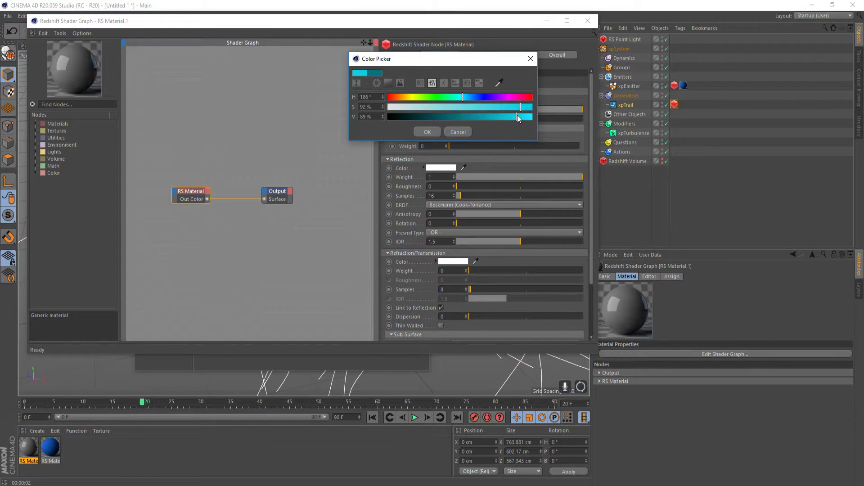
left_click(435, 131)
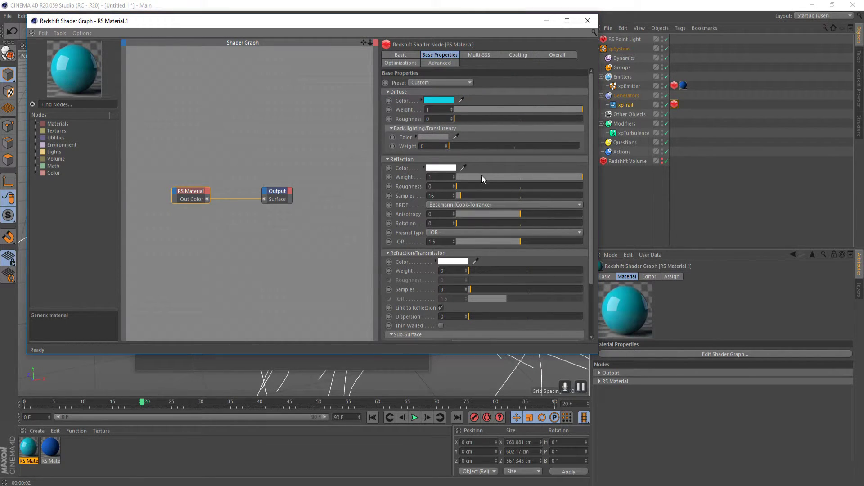
Set the cyan material's reflection weight to 0 and apply the material to xpTrail
left_click_drag(483, 176, 454, 177)
left_click(548, 24)
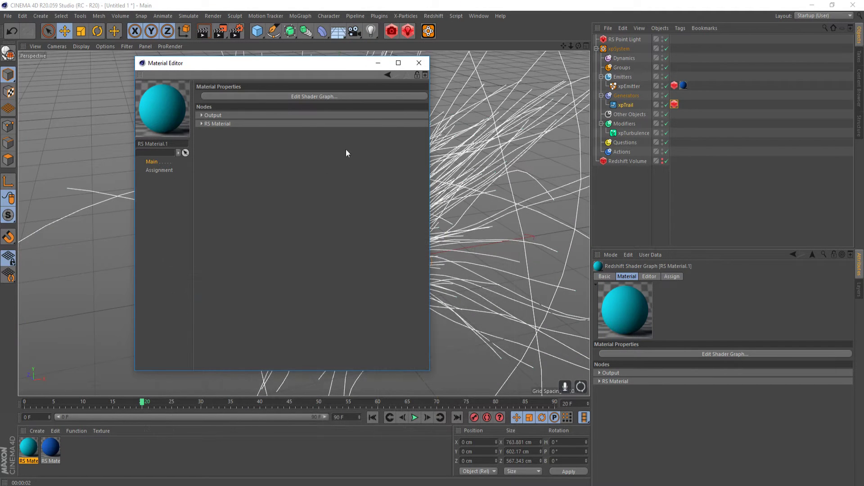
left_click(382, 61)
left_click_drag(28, 447, 629, 106)
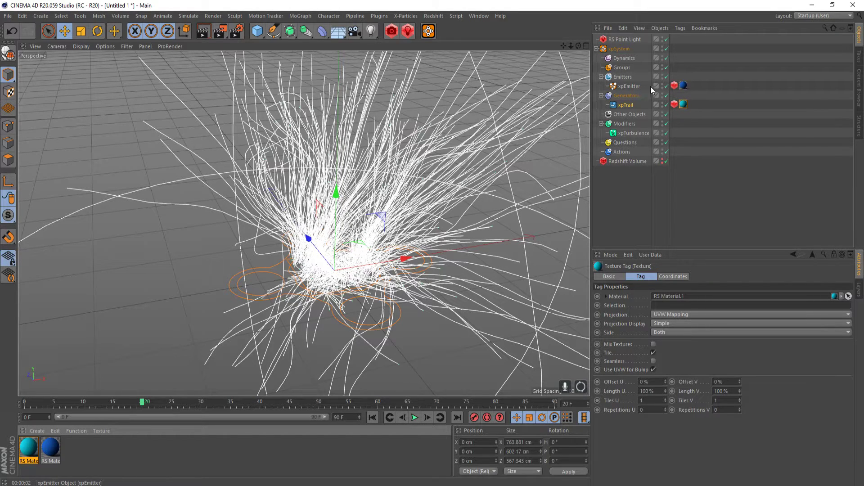
Set the particle scale multiplier of xpEmitter's Redshift Object tag to 0.5 and test-render the particles with their trails
left_click(674, 86)
double_click(657, 352)
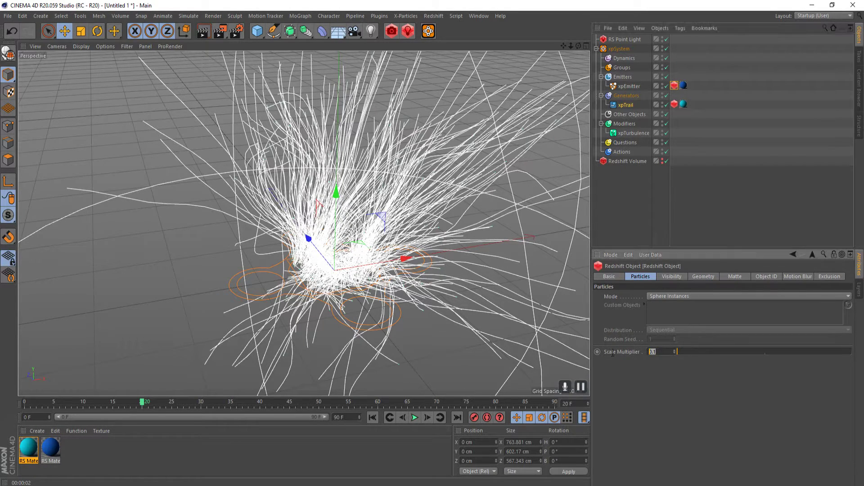
key("BackSpace")
type(".5")
key("Return")
left_click_drag(462, 346, 495, 252, "alt")
left_click(206, 38)
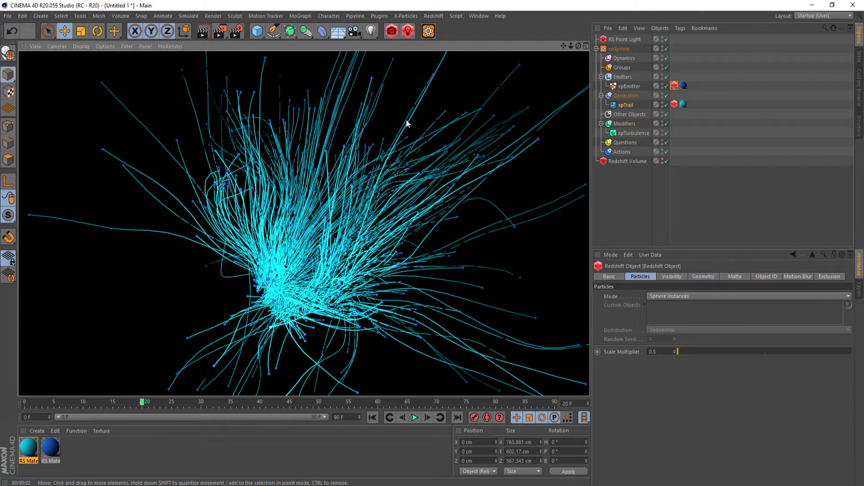
Remove the cyan material from xpTrail and test-render the scene
left_click(681, 106)
key("Delete")
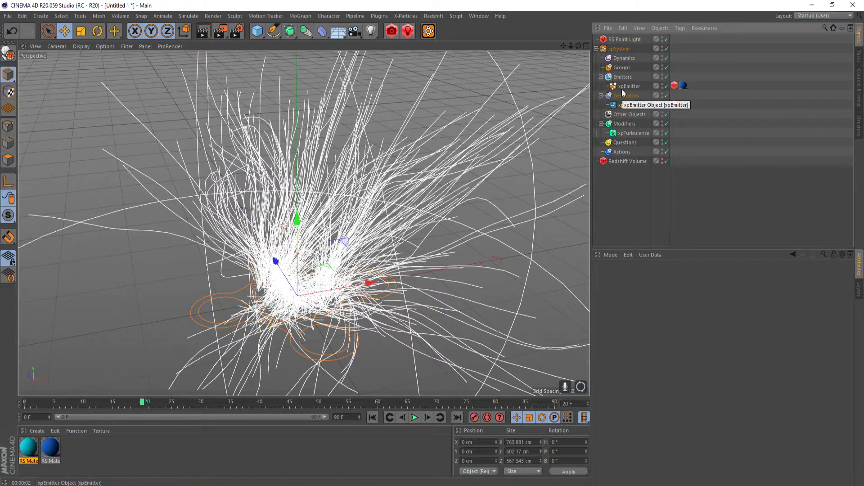
left_click(204, 31)
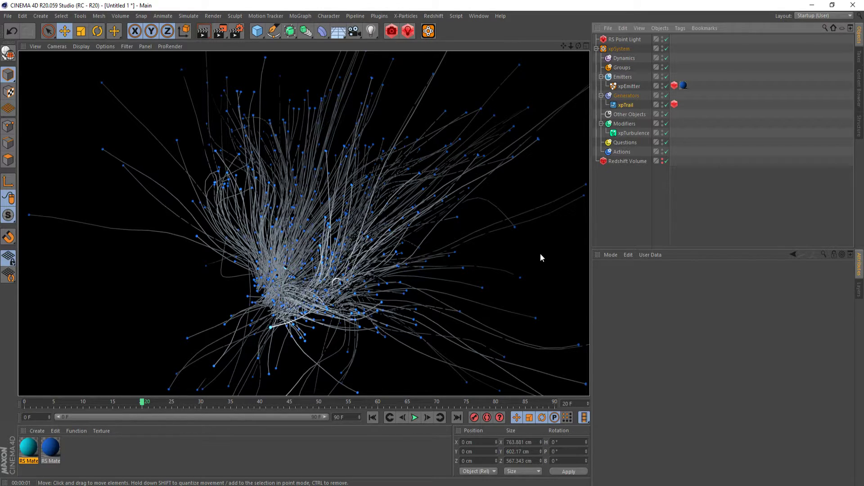
Delete the xpTrail object from the xpSystem
left_click(633, 104)
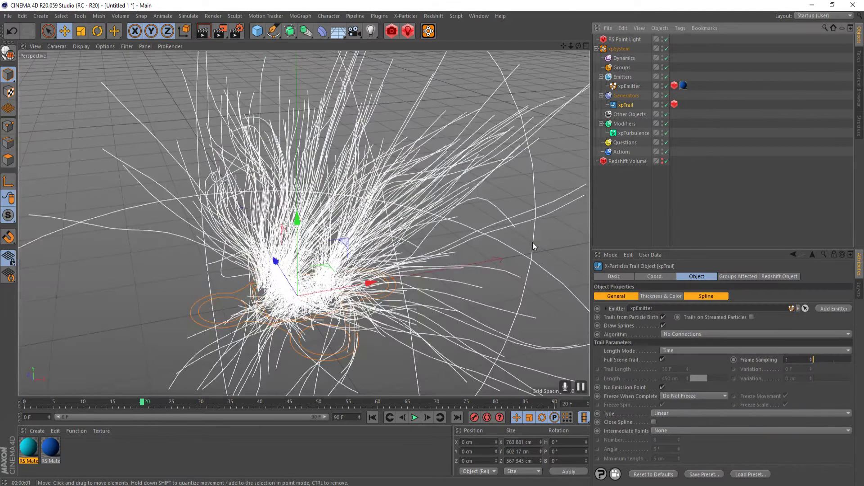
key("Delete")
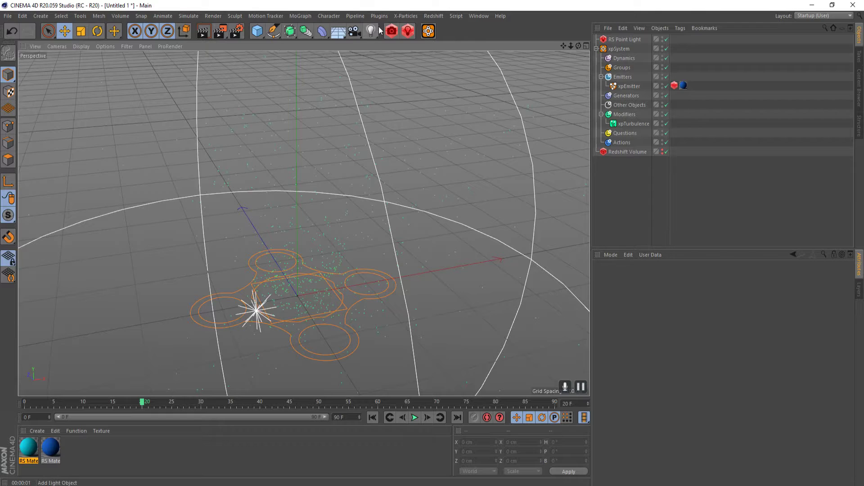
Add an xpOVDBMesher generator and assign xpEmitter as its source
left_click(404, 18)
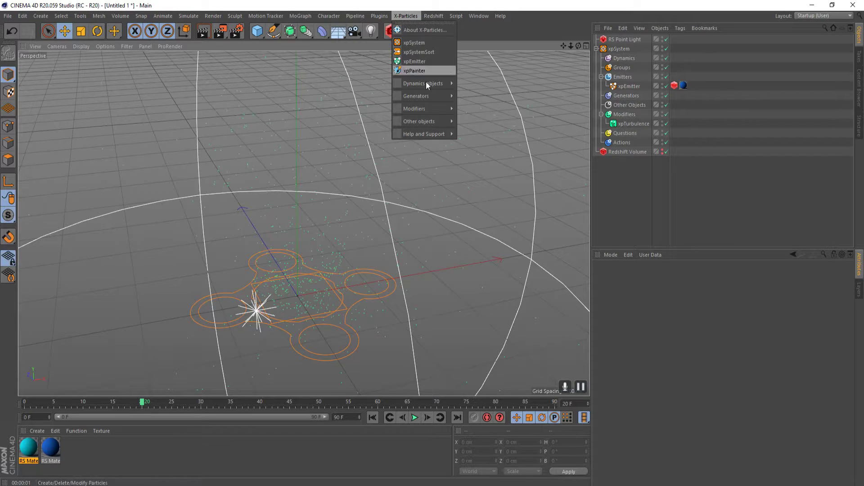
mouse_move(456, 95)
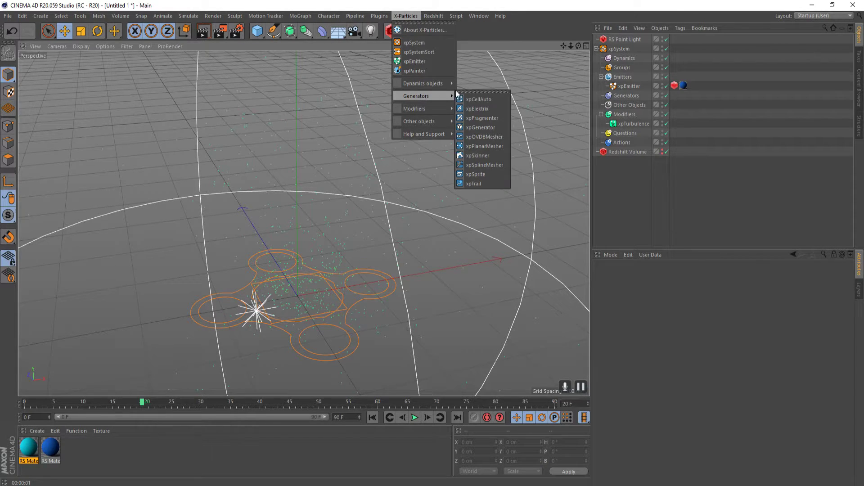
left_click(484, 138)
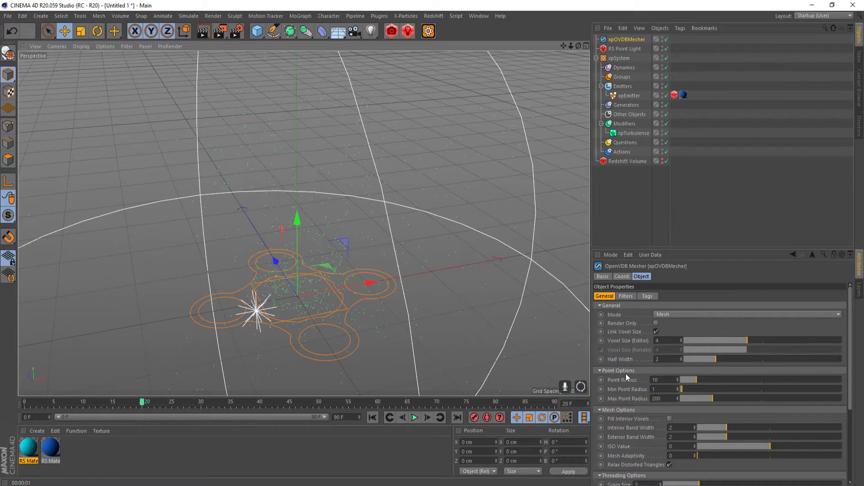
scroll(626, 373, "down", 5)
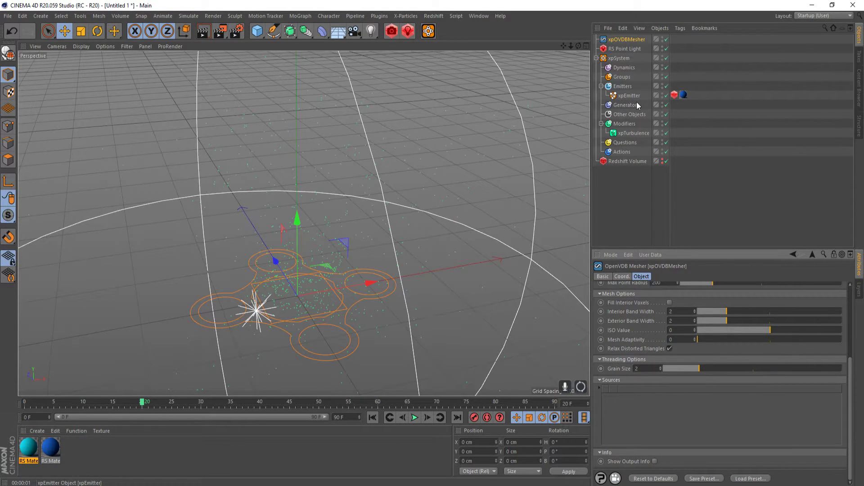
left_click_drag(630, 97, 627, 402)
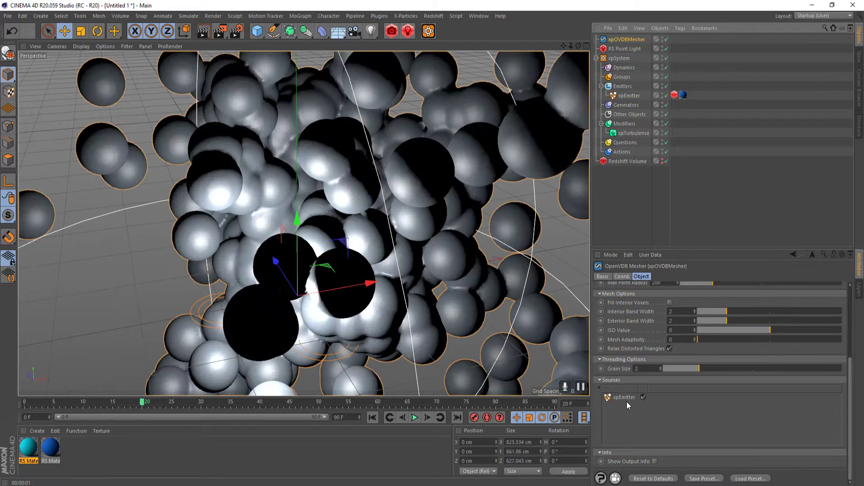
Test-render the meshed particles and apply the dark blue Redshift material to xpOVDBMesher
scroll(413, 284, "down", 3)
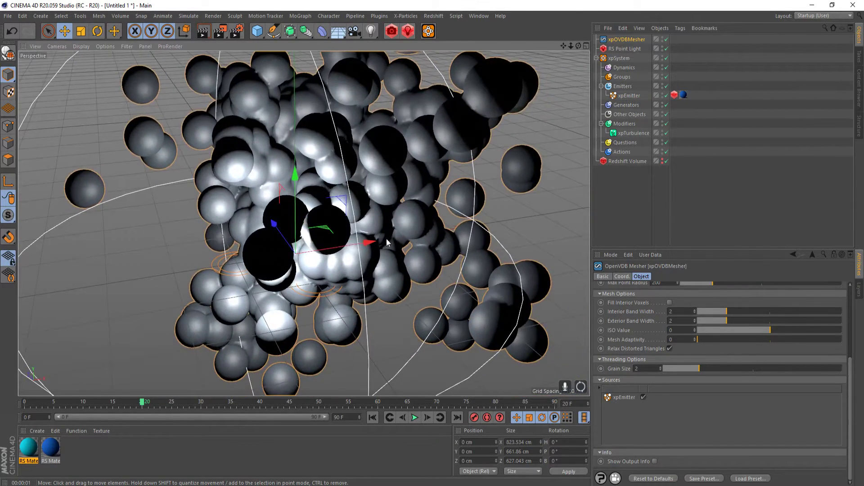
left_click_drag(386, 238, 366, 203, "alt")
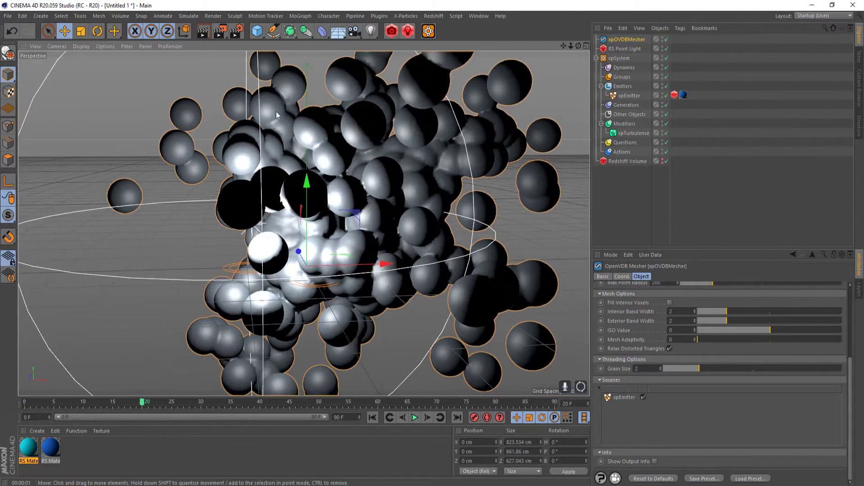
left_click(215, 35)
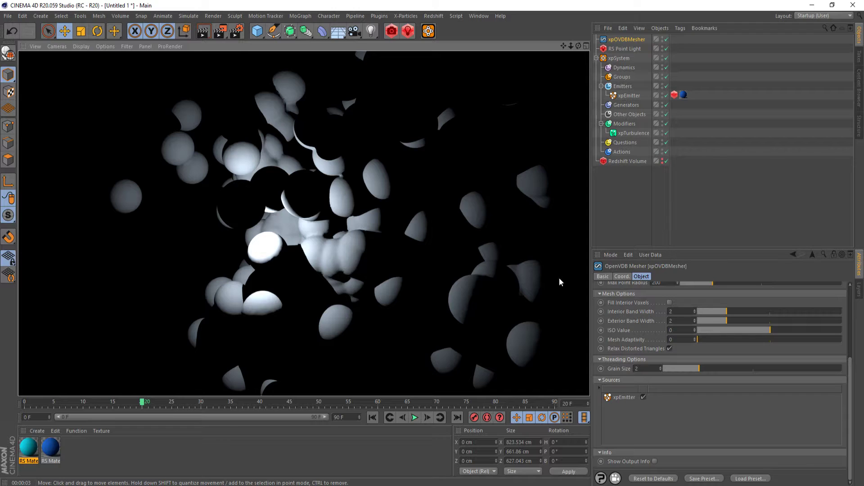
left_click_drag(47, 446, 631, 41)
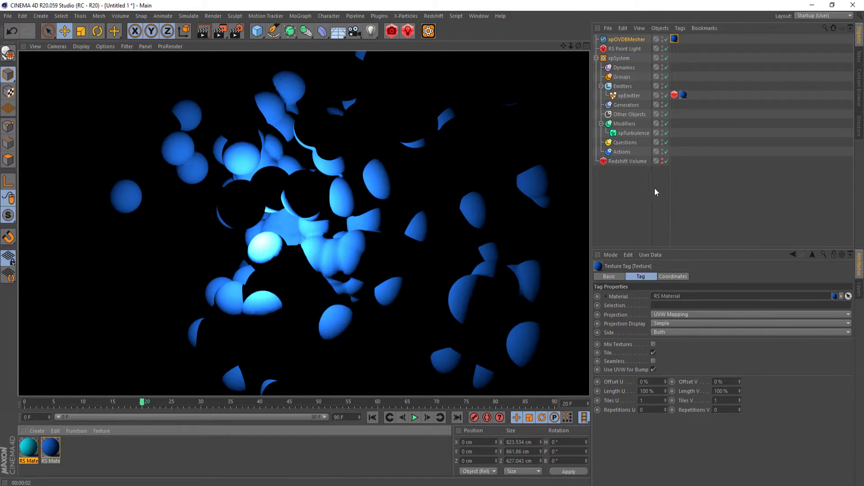
left_click(641, 196)
Delete the xpOVDBMesher and the whole xpSystem from the scene
left_click(634, 40)
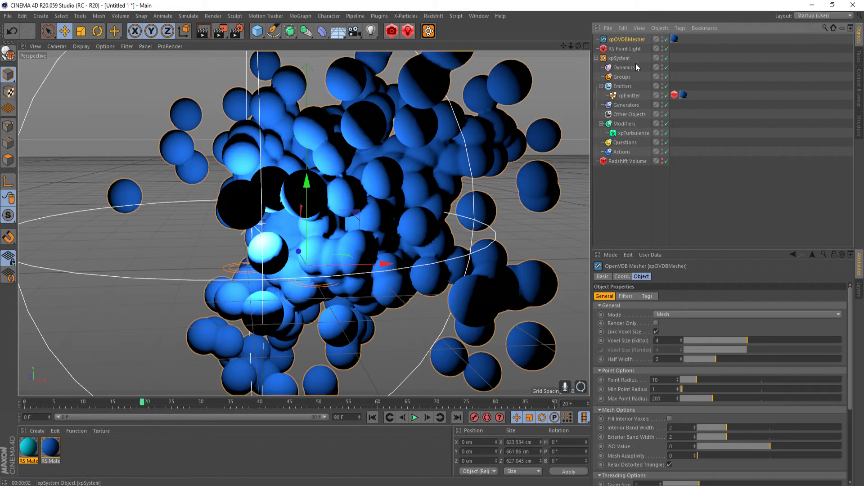
key("Delete")
left_click(618, 48)
key("Delete")
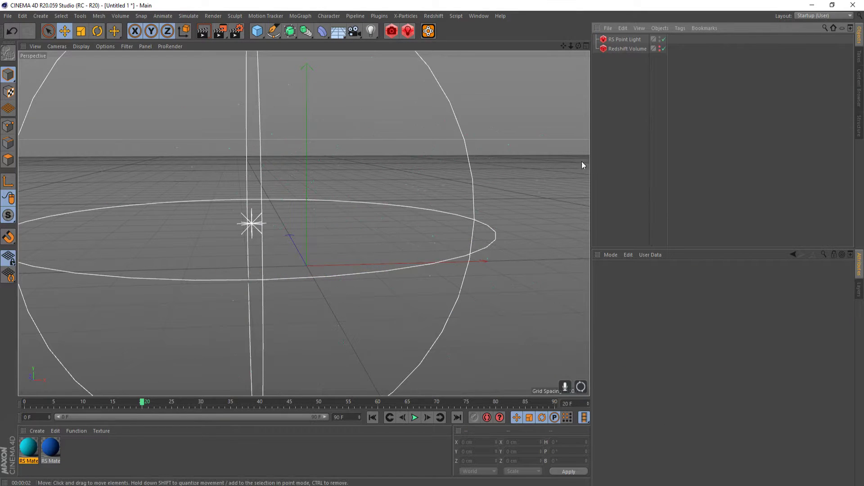
Add a sphere at the origin and scale it down uniformly to about 72 cm in diameter
left_click_drag(352, 247, 389, 159, "alt")
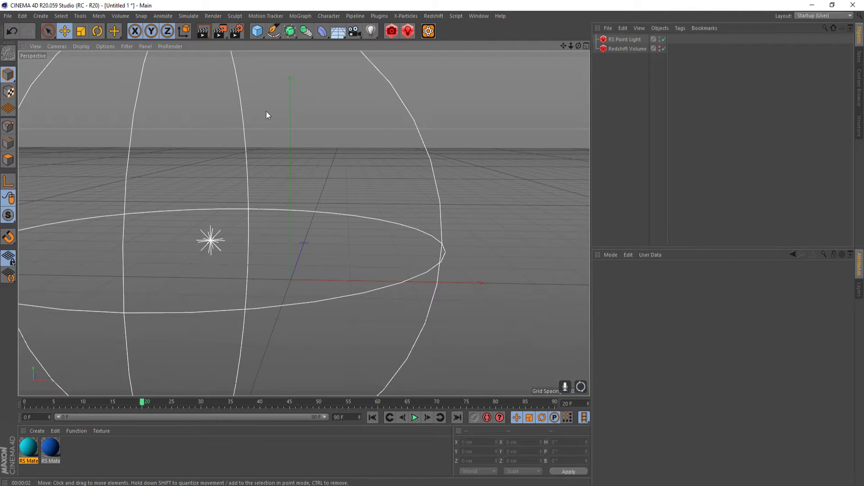
left_click(259, 32)
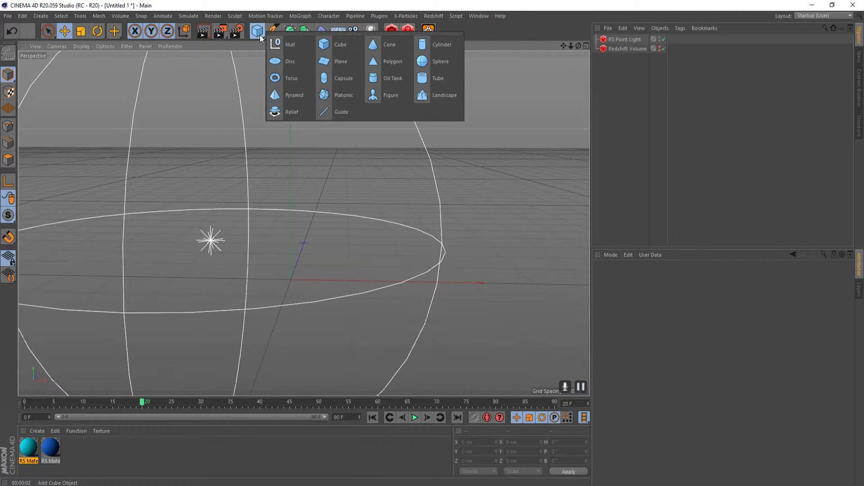
left_click(433, 66)
key("t")
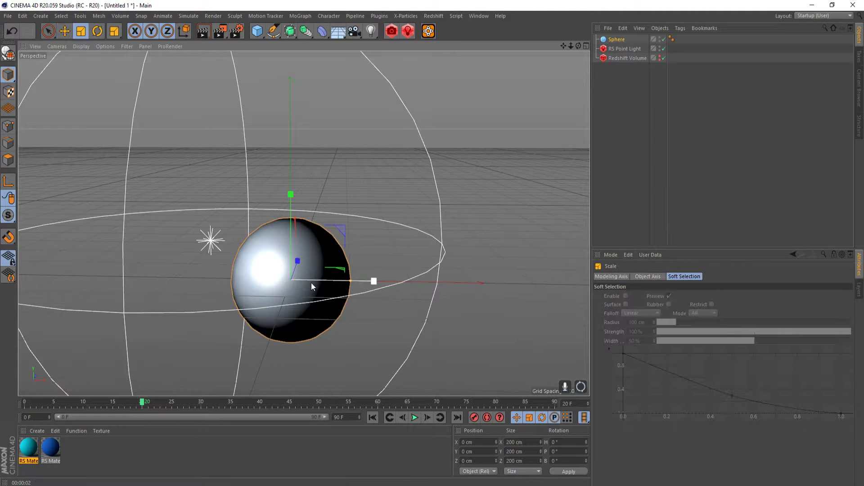
left_click_drag(376, 285, 87, 286)
Add an xpExplosiaFX object and raise its domain to about 141 cm in Y, keeping the sphere inside its lower part
left_click_drag(302, 335, 293, 274, "alt")
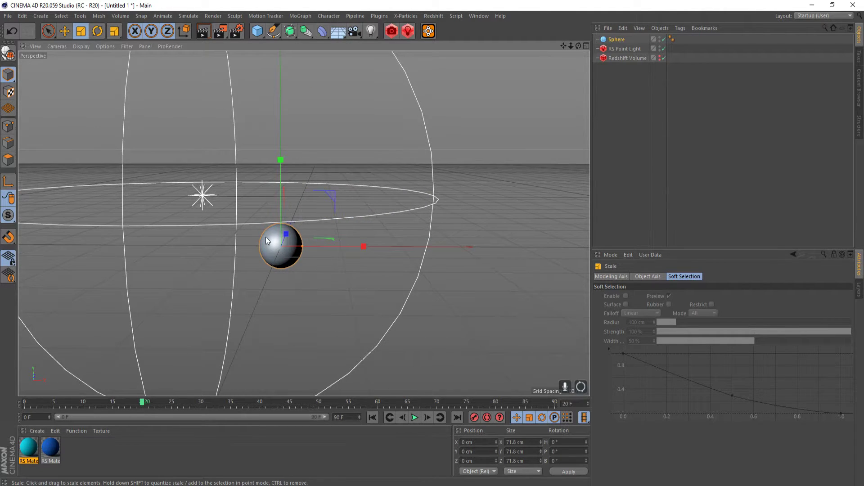
left_click(405, 16)
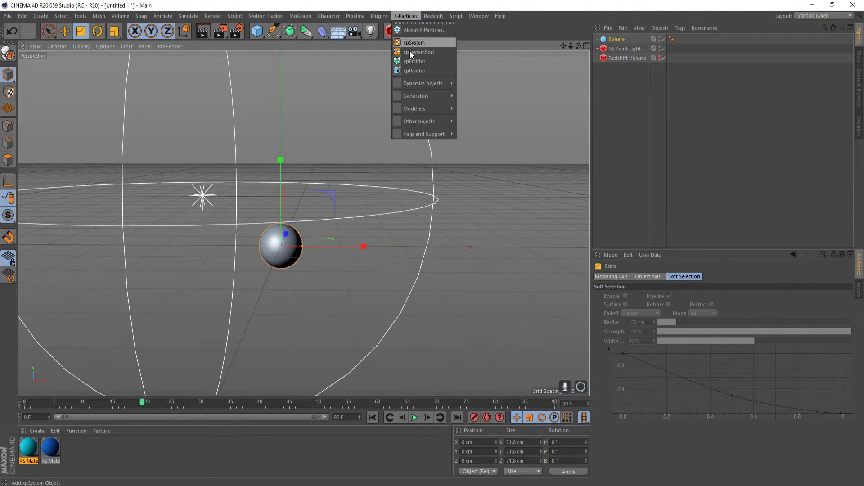
mouse_move(417, 83)
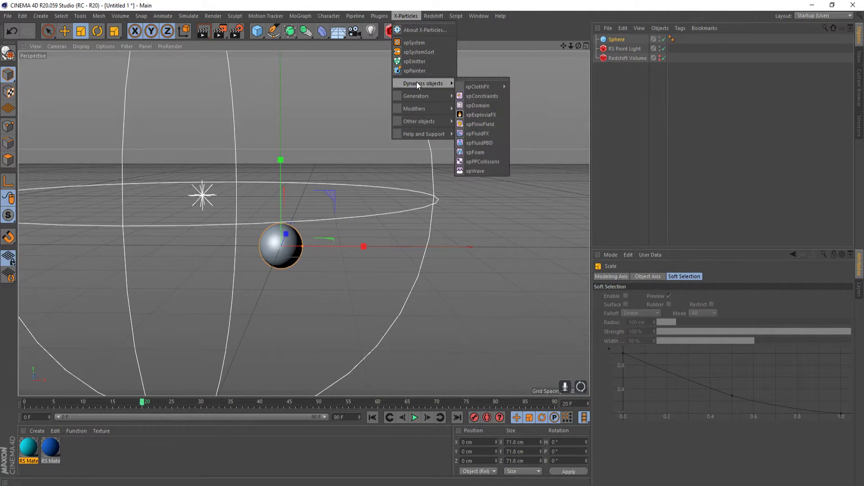
left_click(481, 114)
key("e")
left_click_drag(281, 174, 312, 69)
left_click_drag(315, 183, 292, 275, "alt")
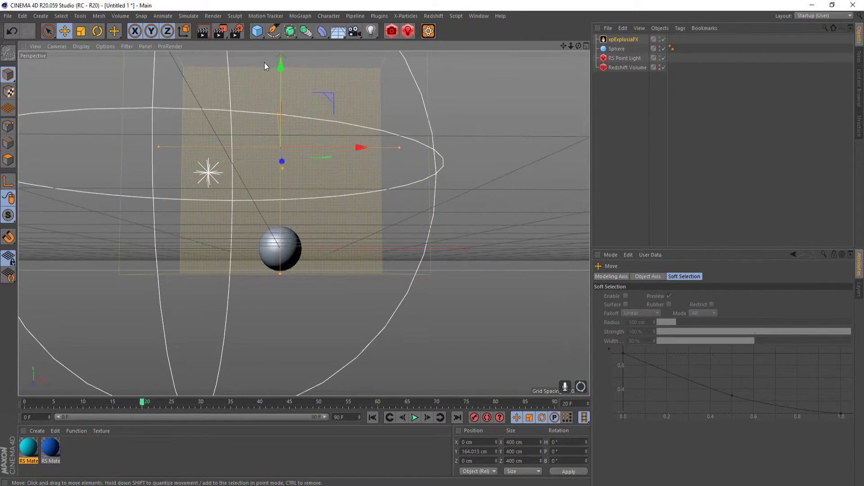
left_click_drag(278, 66, 281, 80)
Add an xpExplosiaFX Source tag to the sphere
left_click_drag(312, 142, 301, 243, "alt")
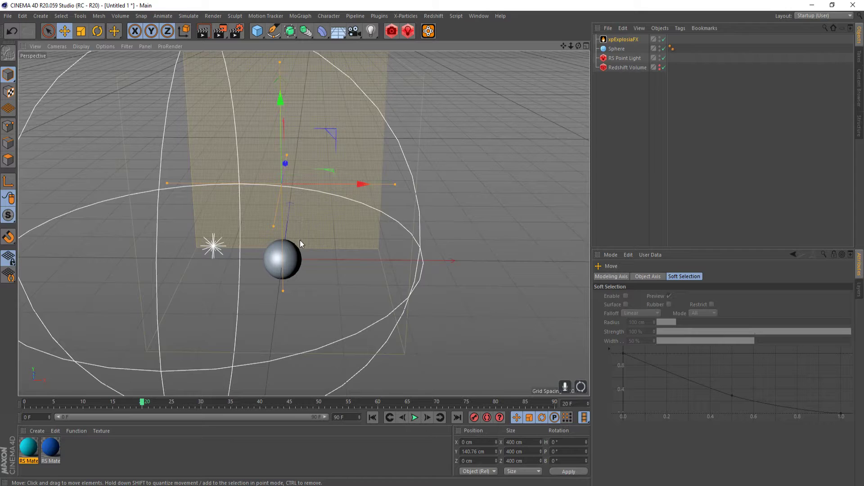
right_click(616, 49)
mouse_move(674, 161)
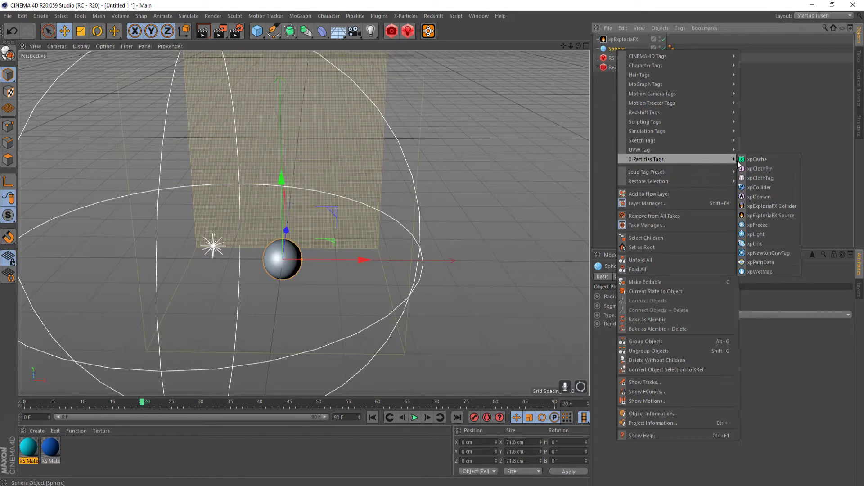
left_click(774, 204)
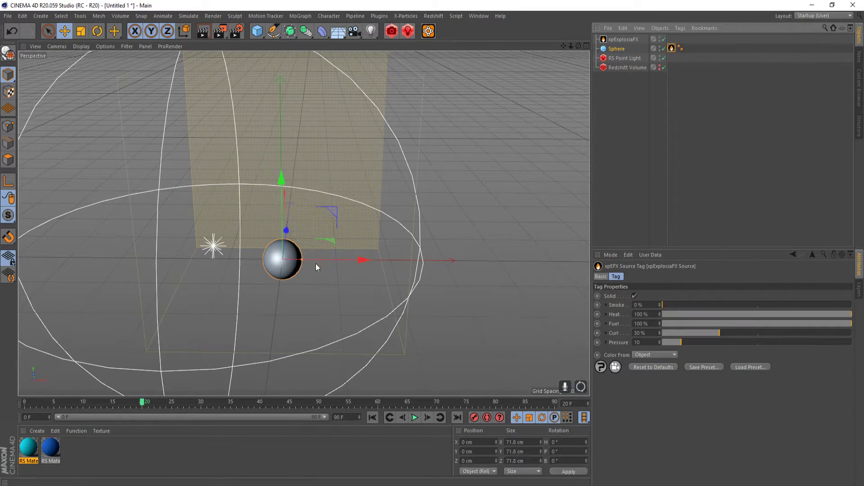
Play the ExplosiaFX simulation from the start, stop at frame 29 and test-render the scene
left_click(372, 417)
left_click(412, 418)
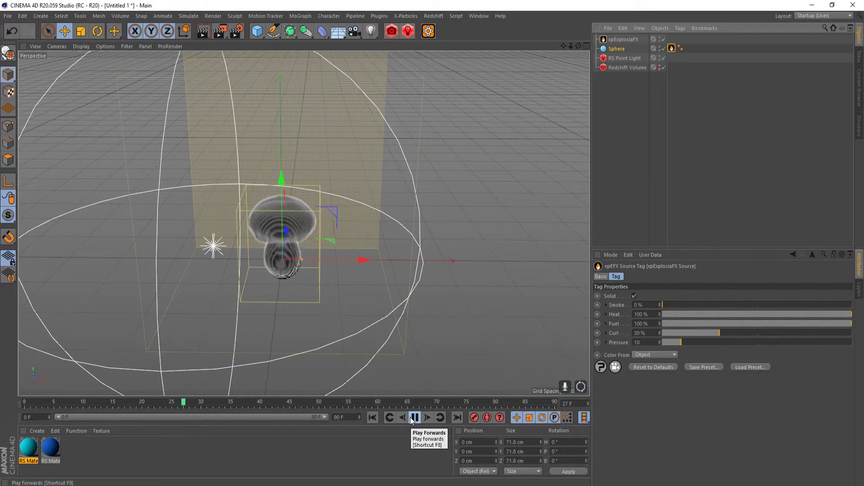
left_click(414, 418)
scroll(304, 247, "up", 3)
left_click(220, 31)
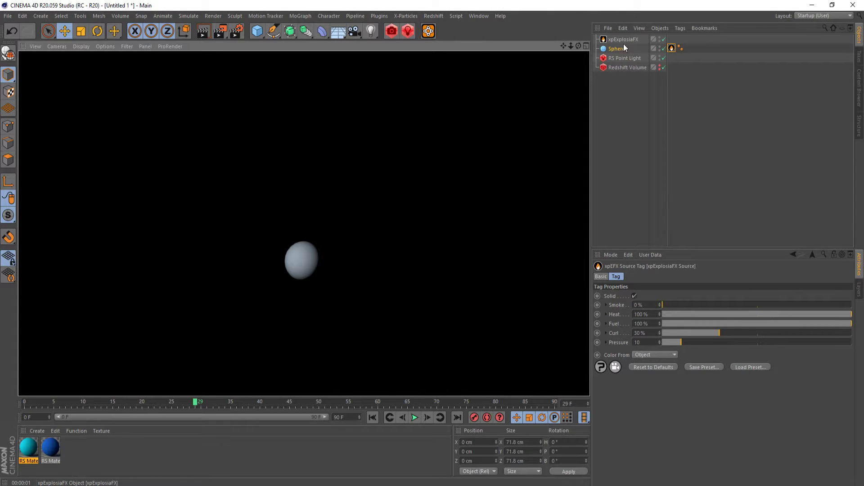
left_click(620, 90)
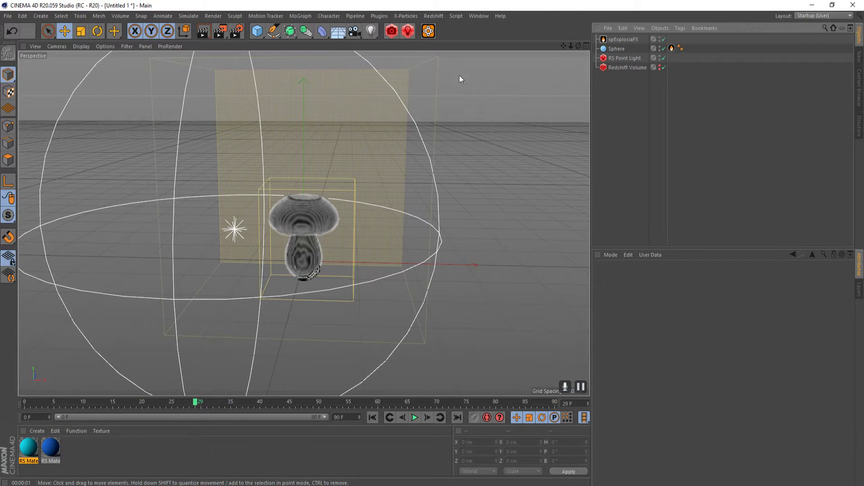
Add an xpCache object and set its EFX format to OpenVDB
left_click(401, 17)
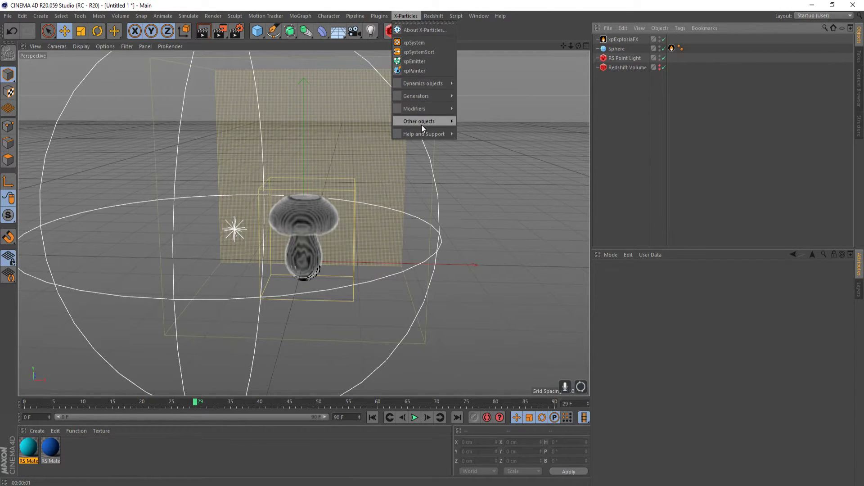
mouse_move(421, 125)
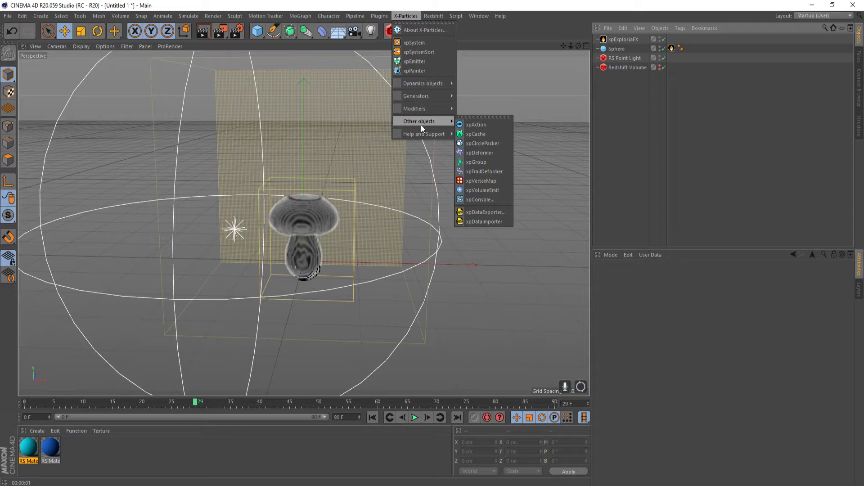
left_click(488, 134)
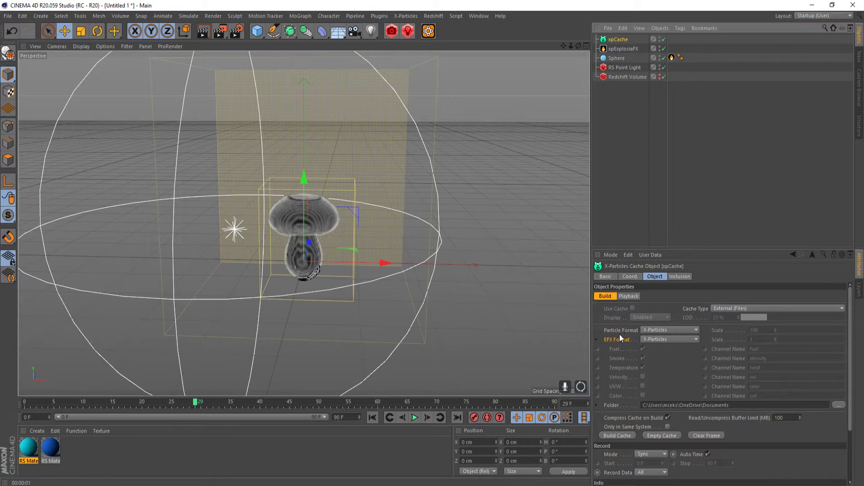
left_click(581, 387)
left_click(663, 340)
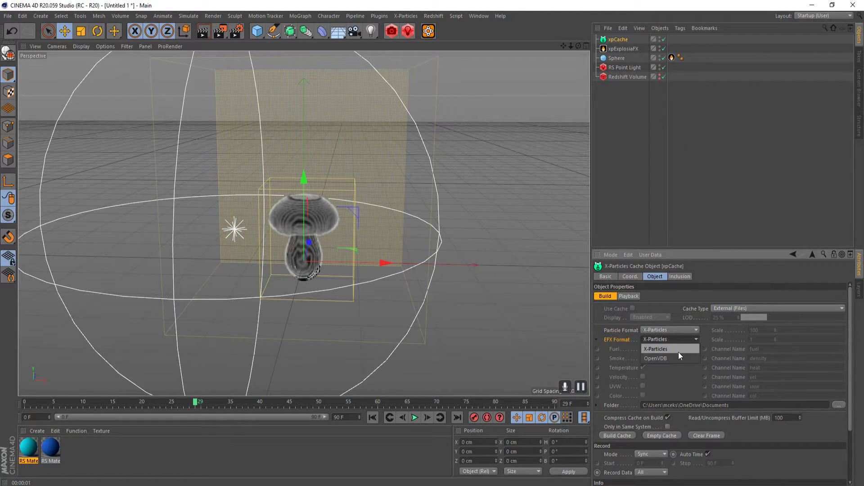
left_click(668, 359)
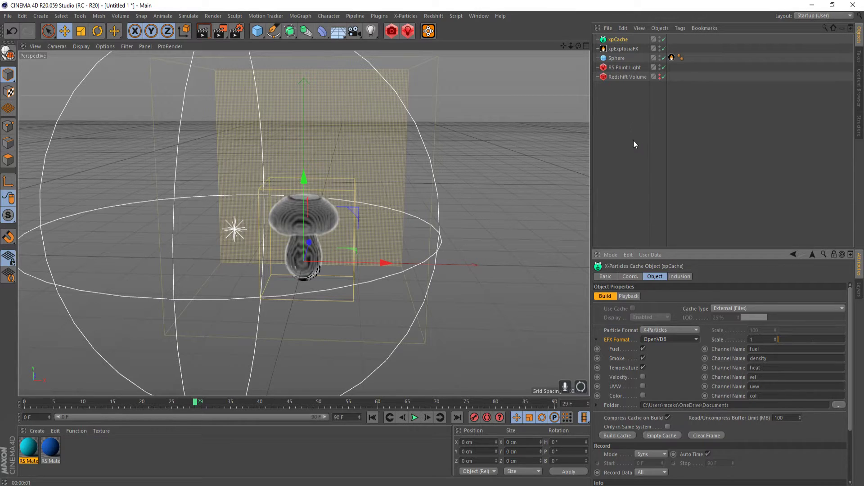
Group xpCache, xpExplosiaFX and Sphere under a null and hide the null in both viewport and renderer
right_click(622, 58)
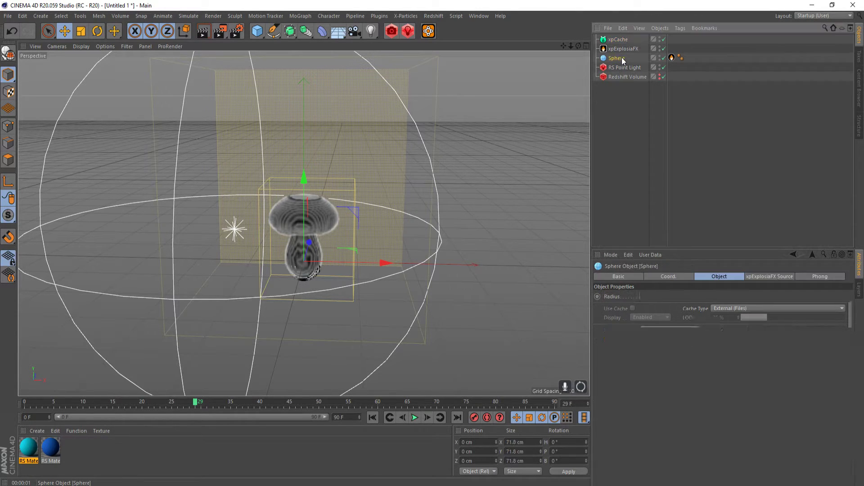
left_click(618, 40)
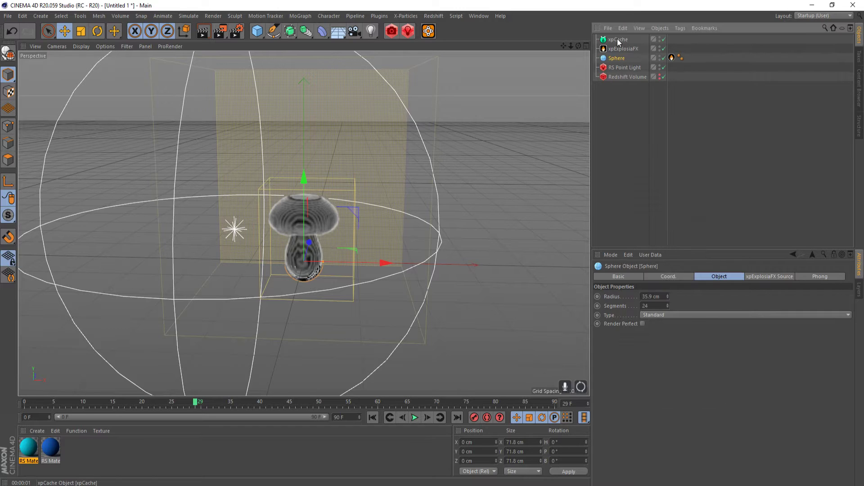
left_click(618, 40)
left_click(622, 60, "shift")
right_click(623, 59)
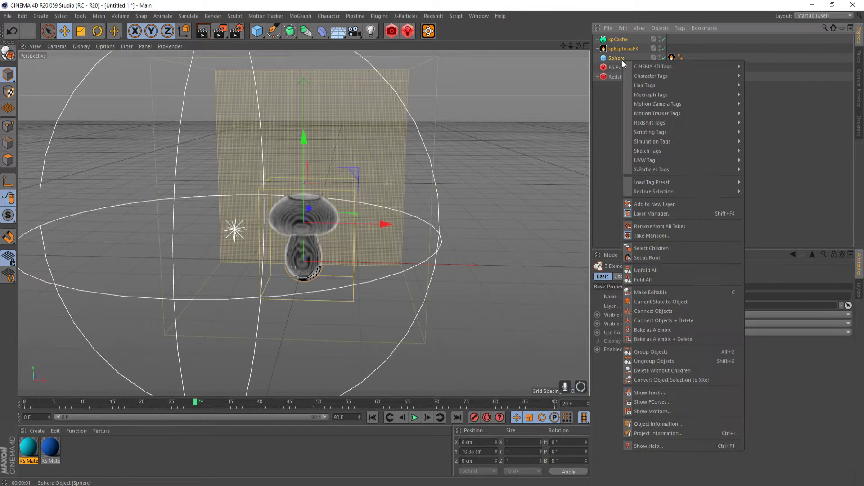
left_click(669, 353)
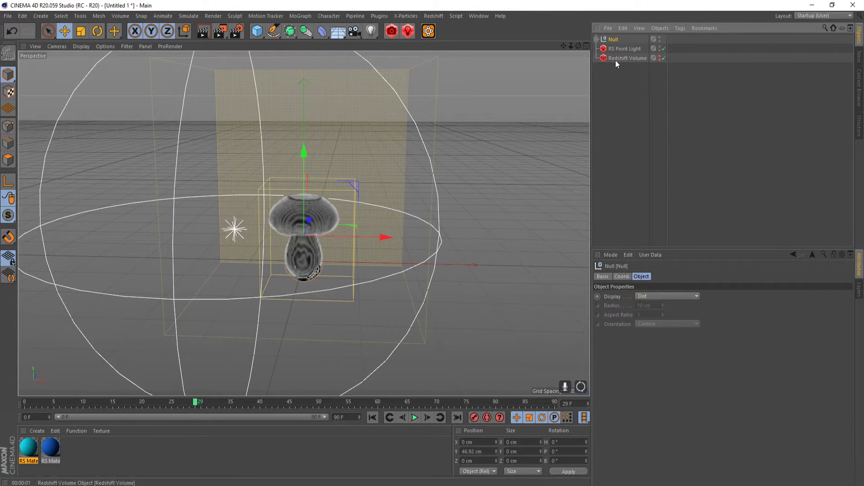
double_click(660, 40, "ctrl")
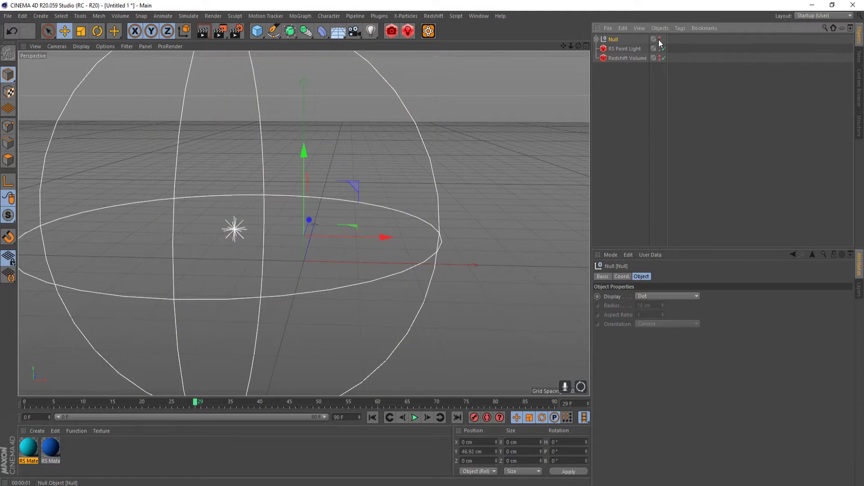
Select the Redshift Volume object and make it visible in the viewport
left_click(636, 58)
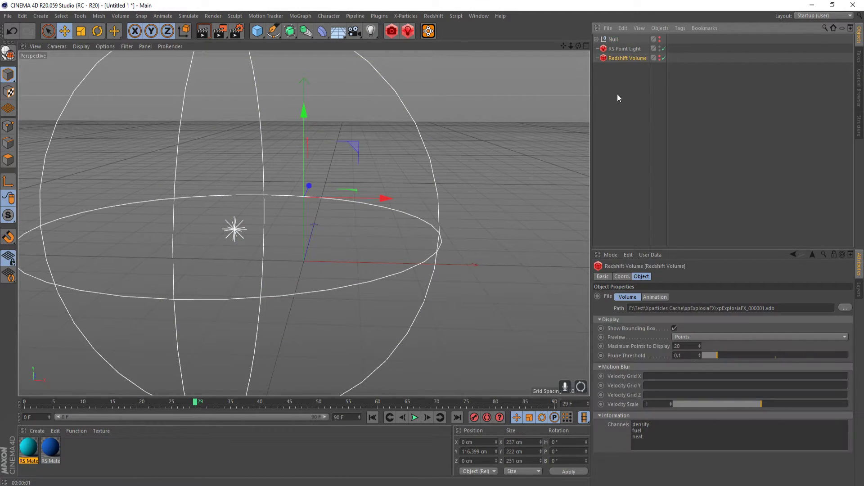
left_click(660, 58)
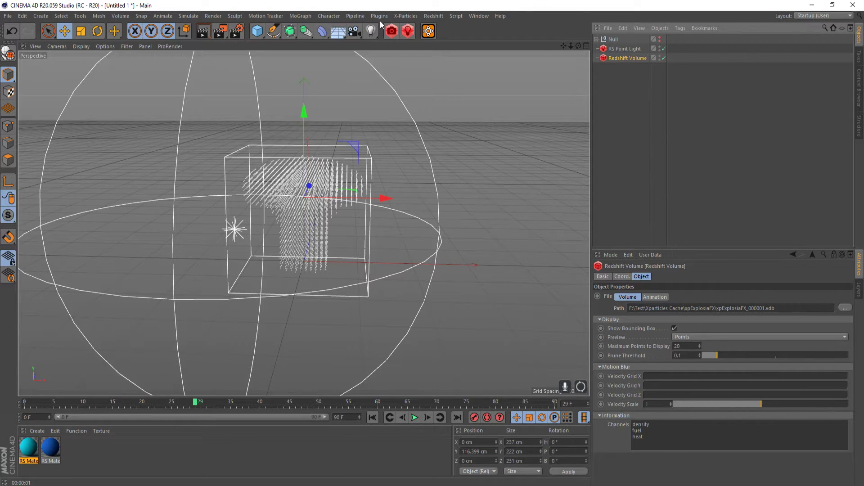
left_click(434, 16)
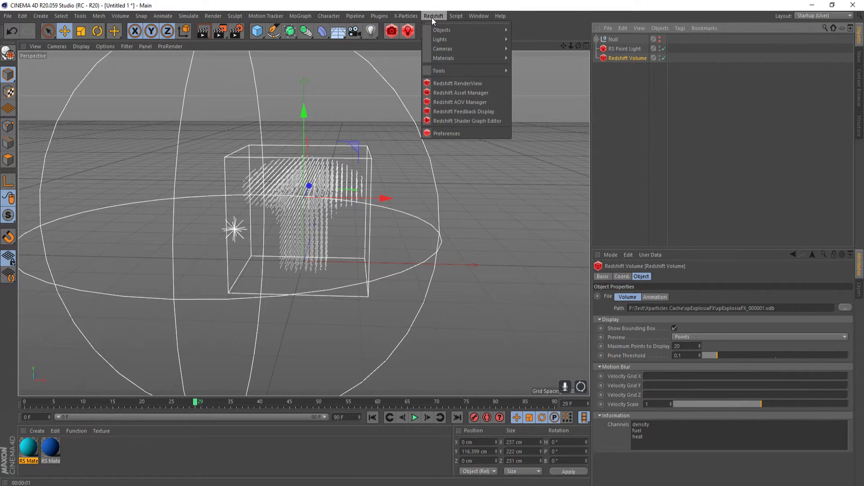
mouse_move(438, 31)
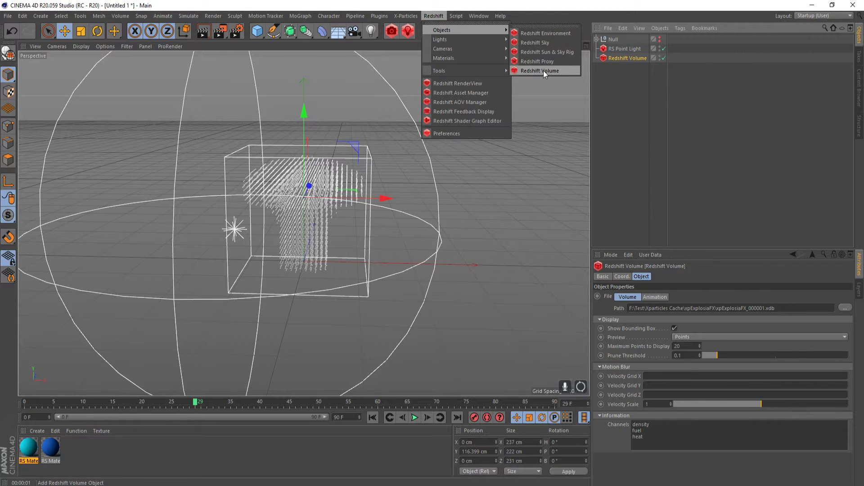
left_click(642, 93)
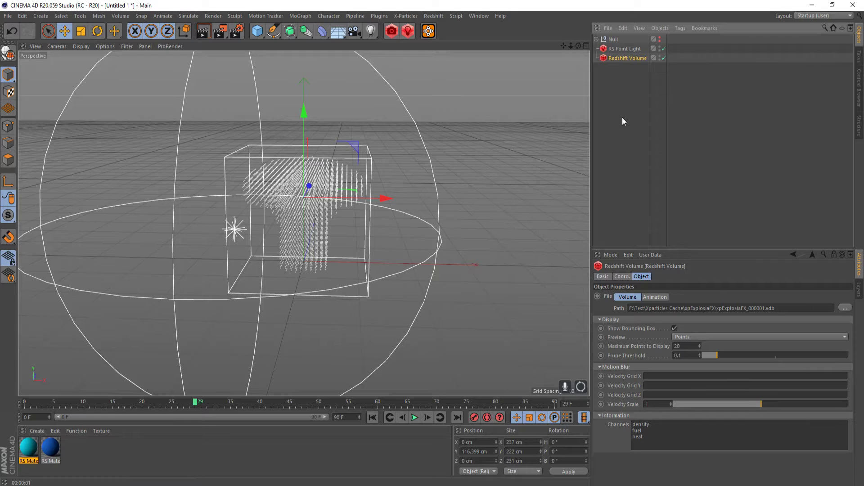
Try the Redshift Volume's preview as Off and as Bounding Box, and return it to Points
left_click(685, 339)
left_click(689, 347)
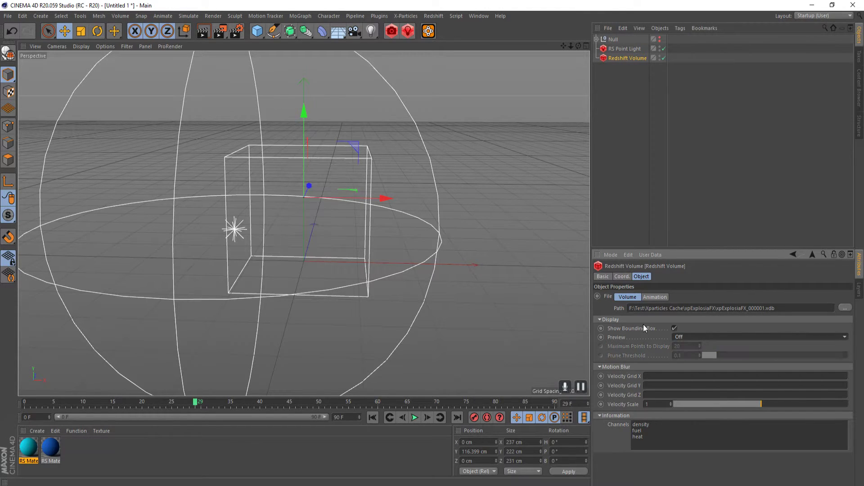
left_click(684, 335)
left_click(706, 353)
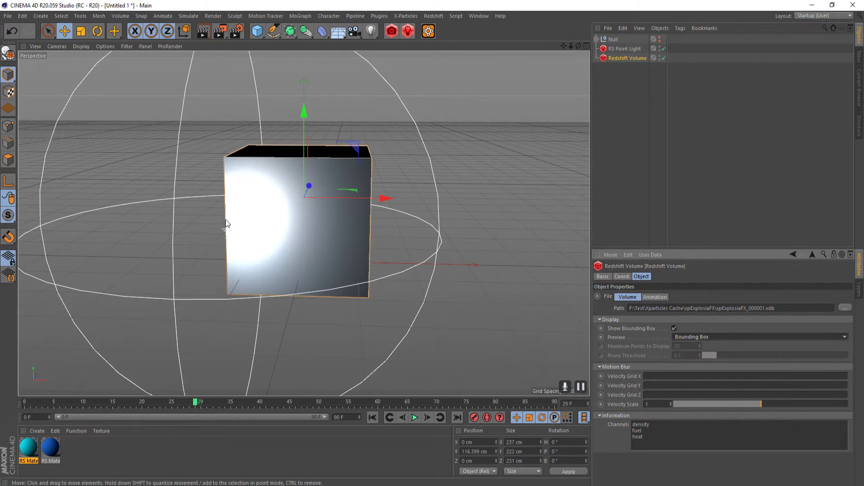
left_click(673, 337)
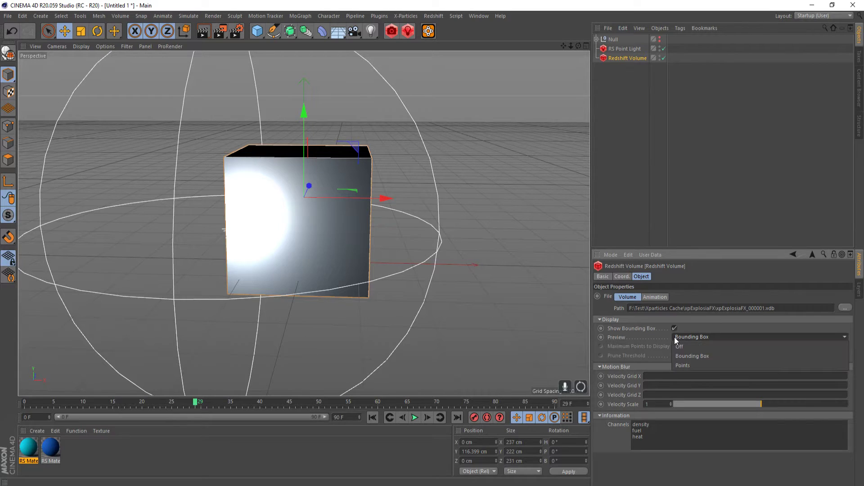
left_click(686, 361)
left_click_drag(298, 239, 360, 279, "alt")
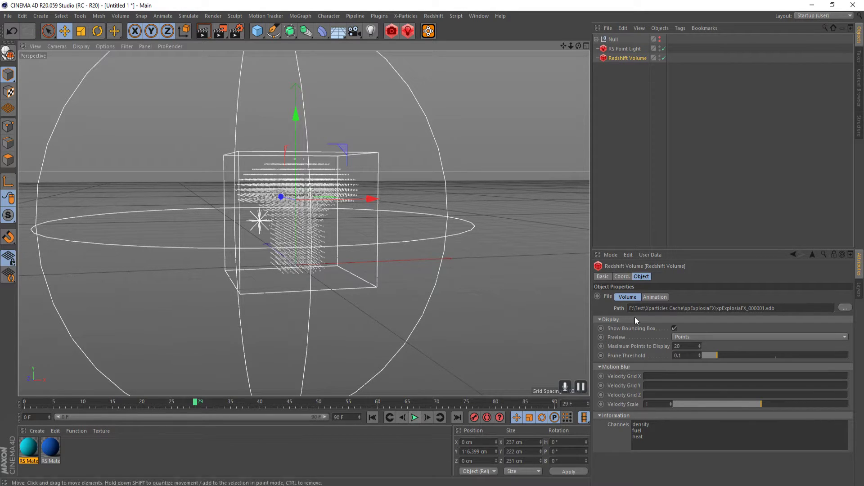
Try 30 and 10 as the Redshift Volume's maximum points to display, and set it back to 20
left_click(688, 346)
type("30")
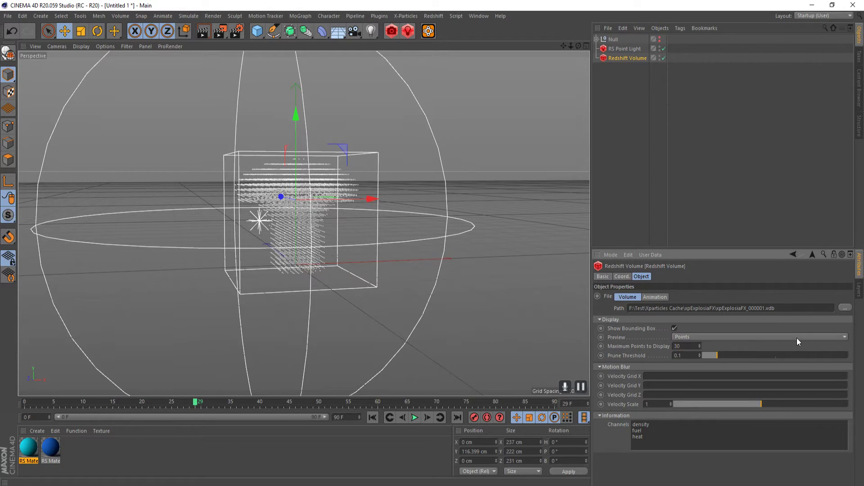
key("Return")
left_click_drag(299, 214, 353, 212, "alt")
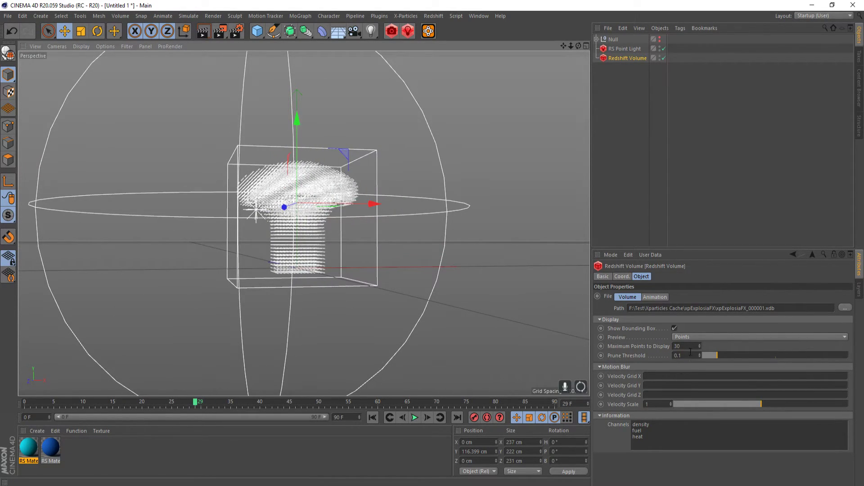
left_click_drag(687, 347, 652, 350)
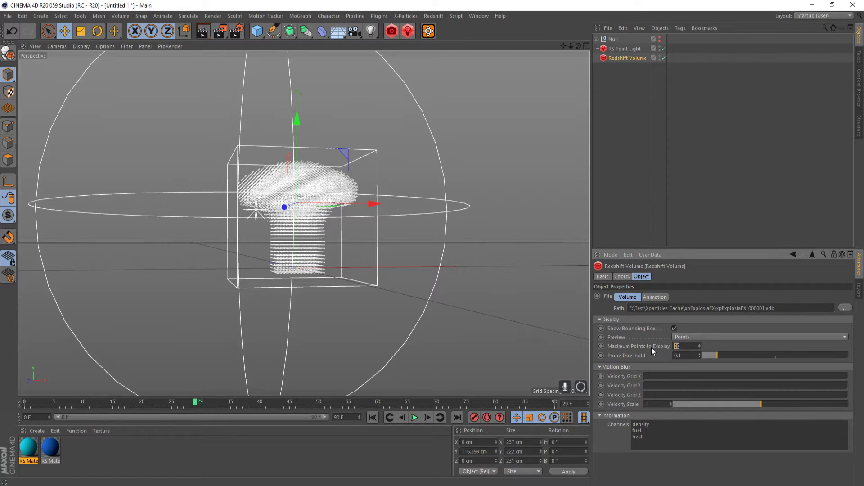
key("Return")
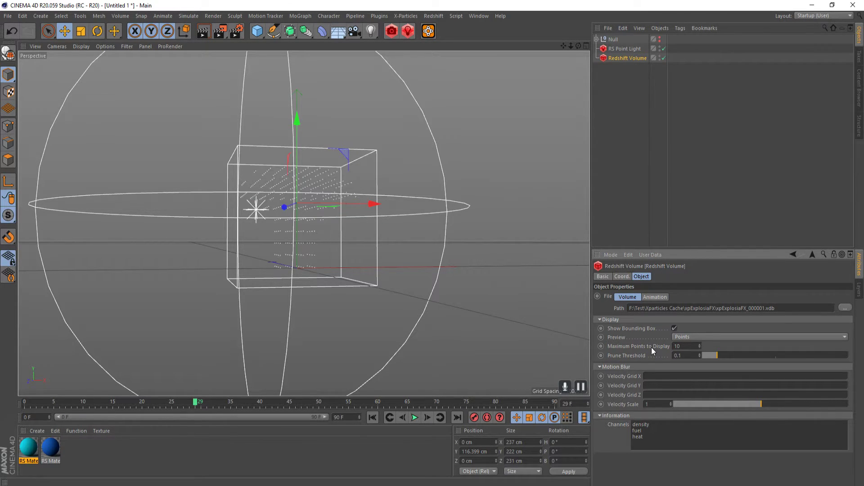
left_click_drag(265, 241, 296, 275, "alt")
double_click(682, 347)
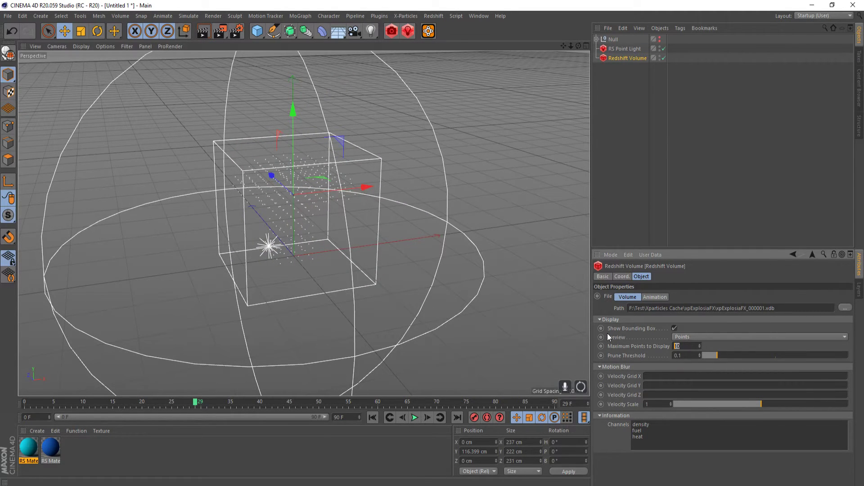
type("20")
key("Return")
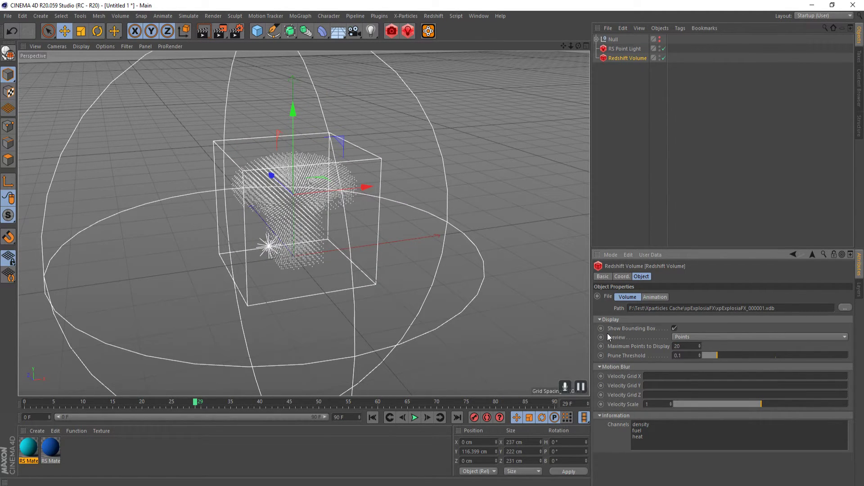
left_click_drag(431, 304, 290, 283, "alt")
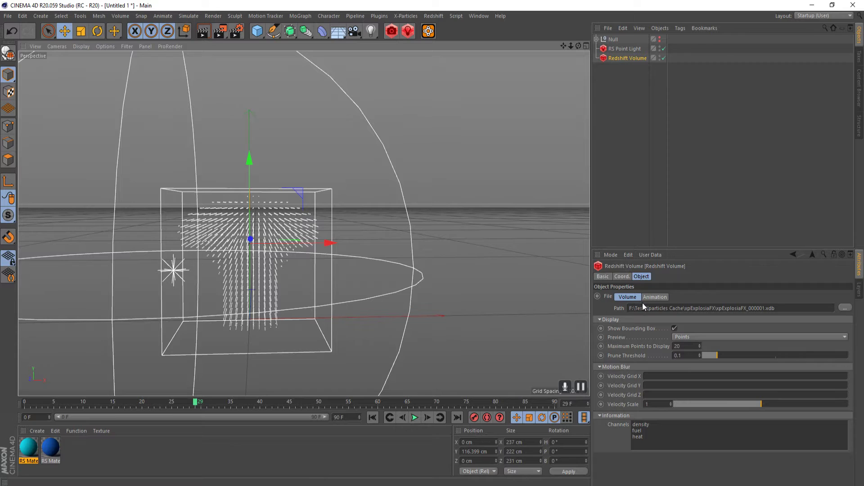
left_click_drag(637, 423, 668, 443)
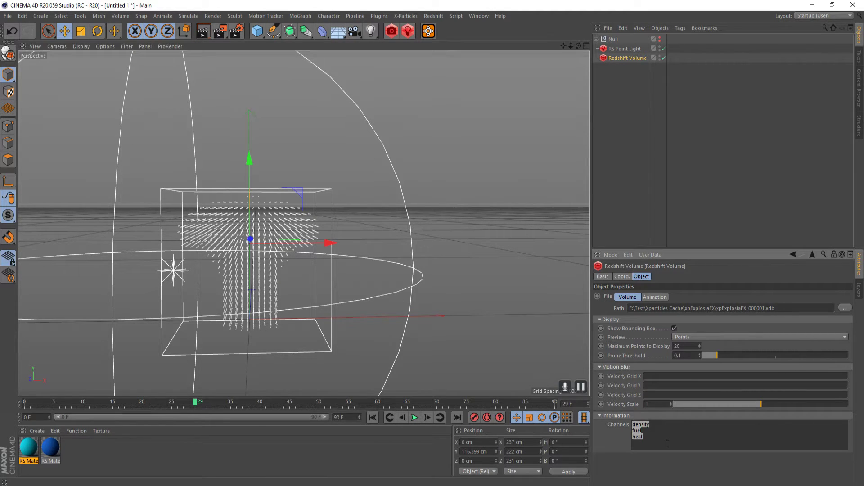
left_click(653, 429)
left_click(597, 39)
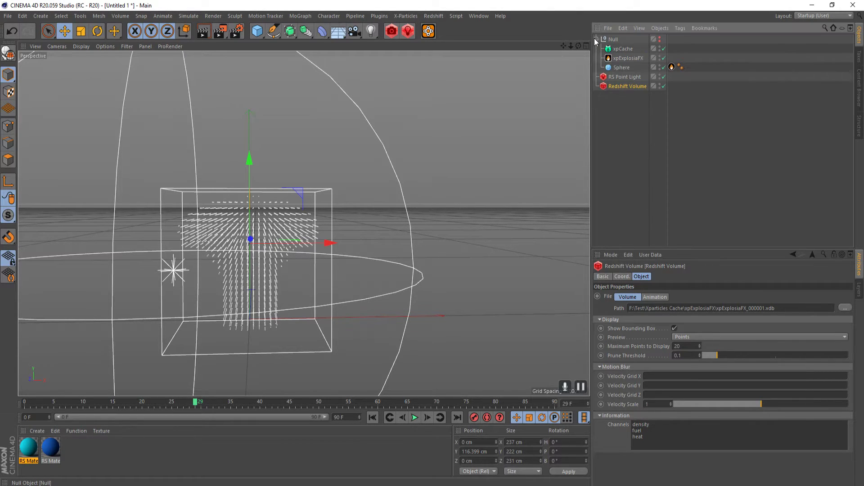
left_click(623, 49)
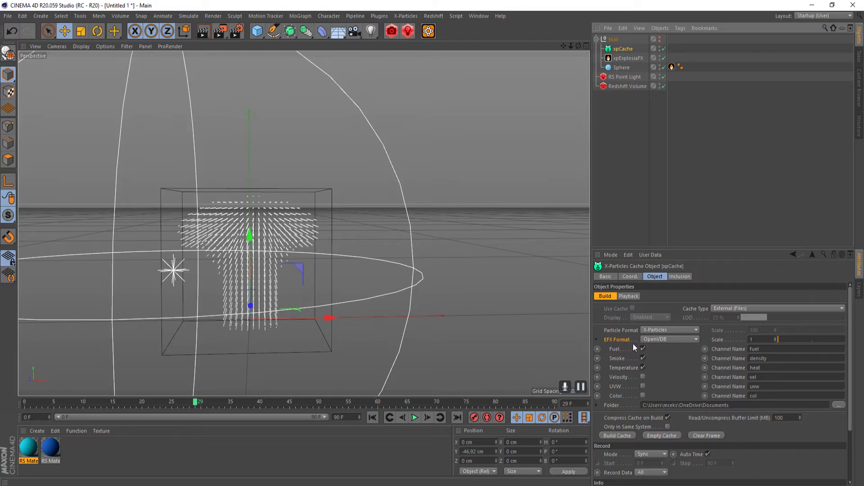
left_click(624, 85)
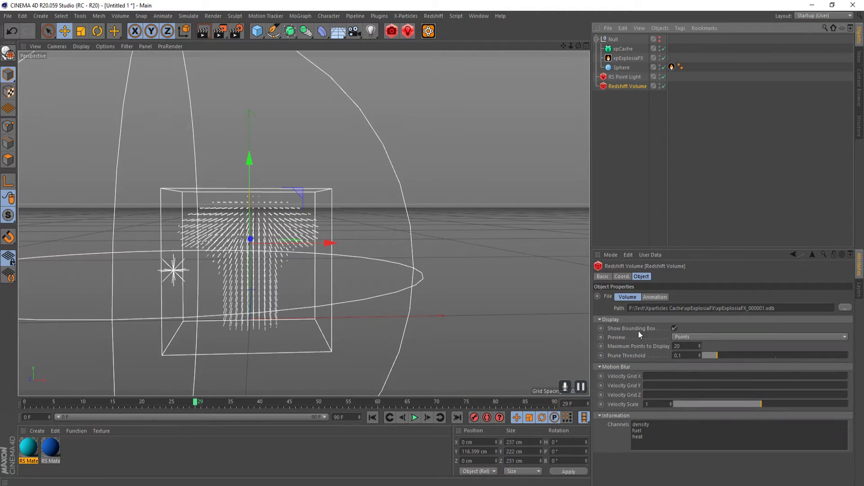
Try the Redshift Volume's animation mode as Off and set it back to Loop
left_click(650, 297)
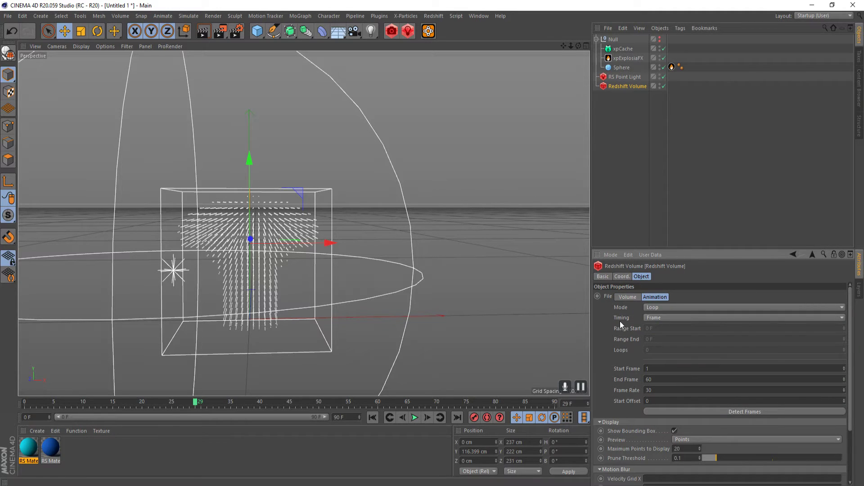
left_click(666, 308)
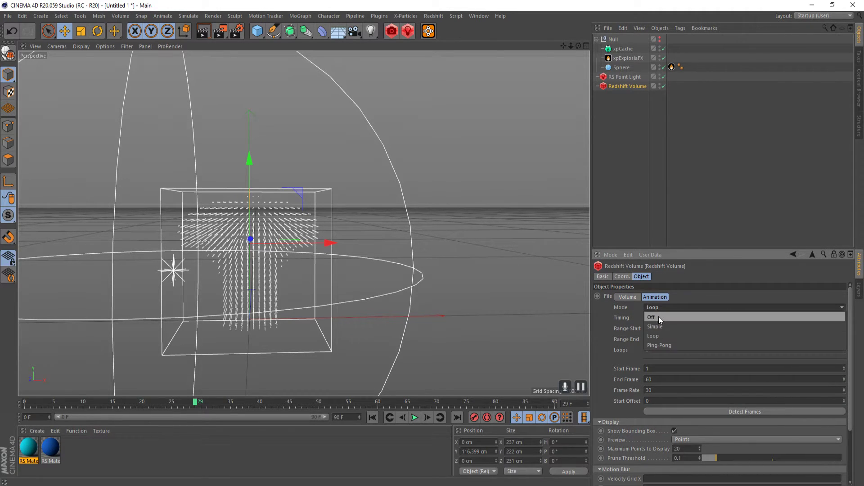
left_click(659, 317)
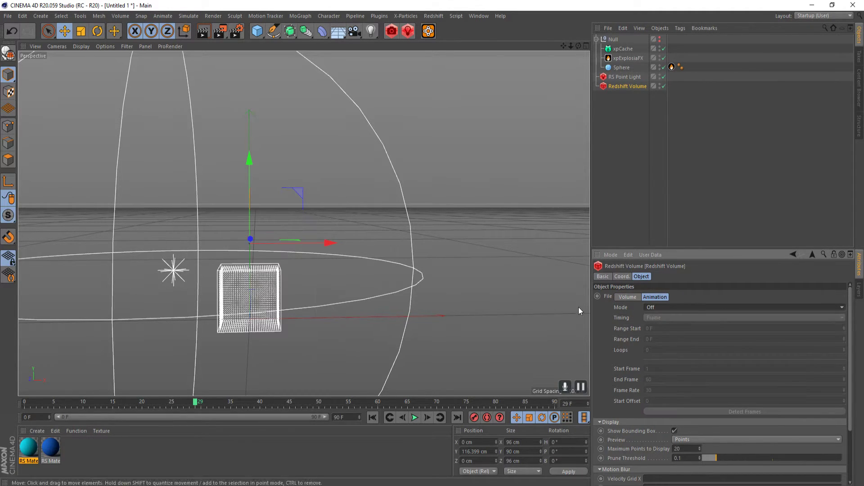
left_click(662, 308)
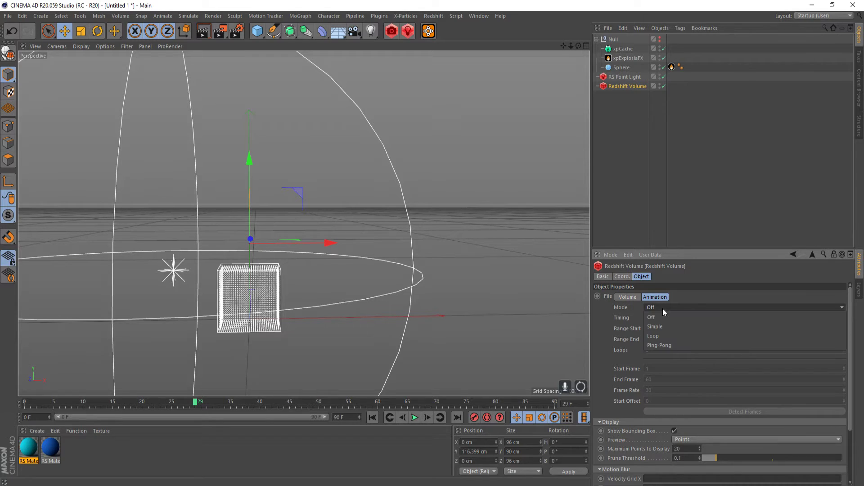
left_click(664, 337)
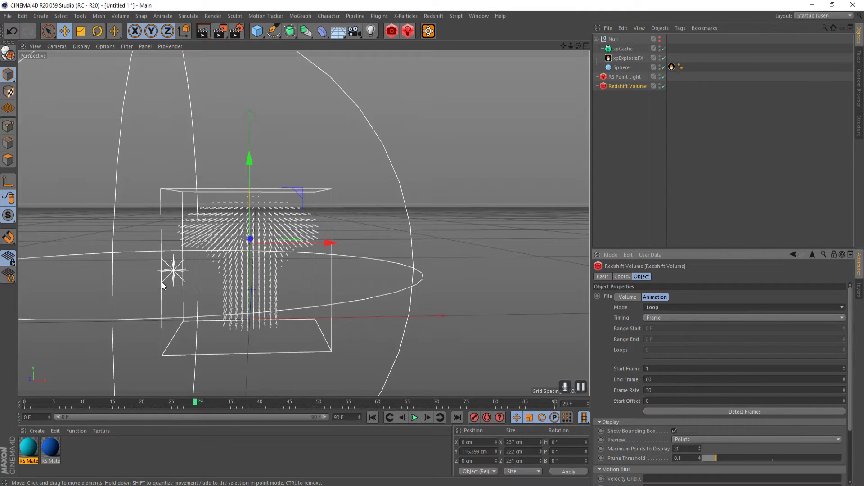
Test-render the perspective view of the volume at frame 29
middle_click_drag(212, 286, 291, 265, "alt")
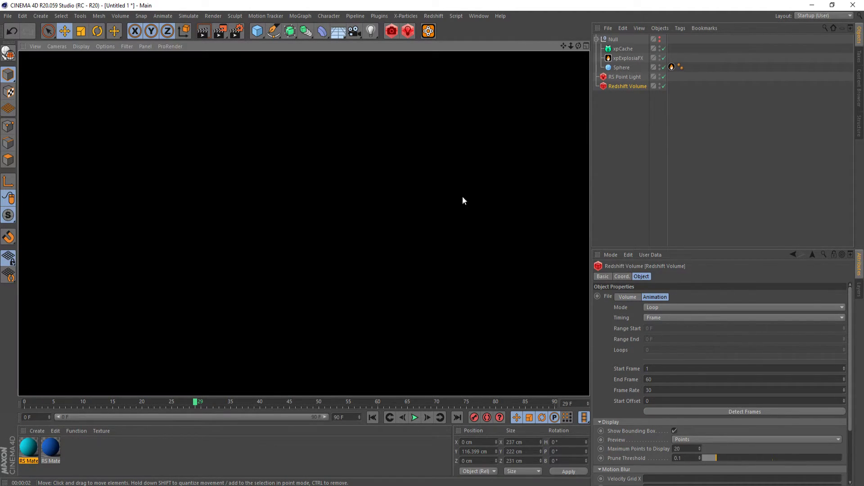
left_click(617, 135)
Create a Redshift Volume material and open its RS Volume node in the shader graph
left_click(35, 432)
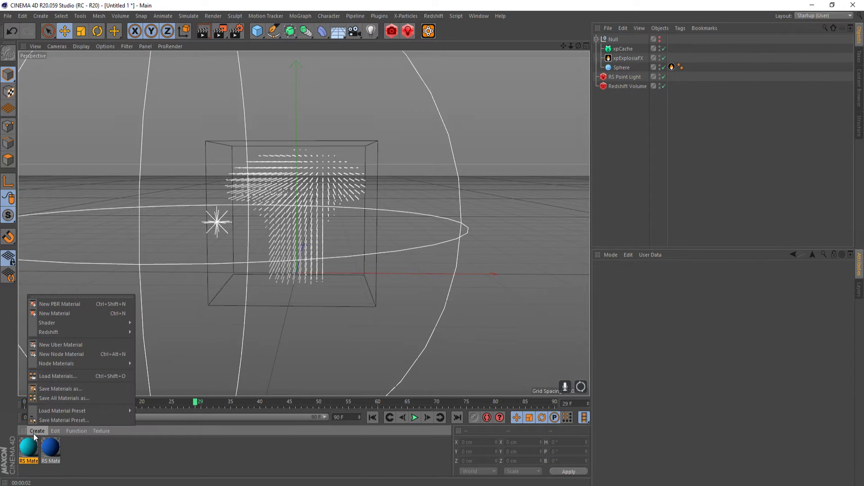
mouse_move(64, 332)
mouse_move(151, 332)
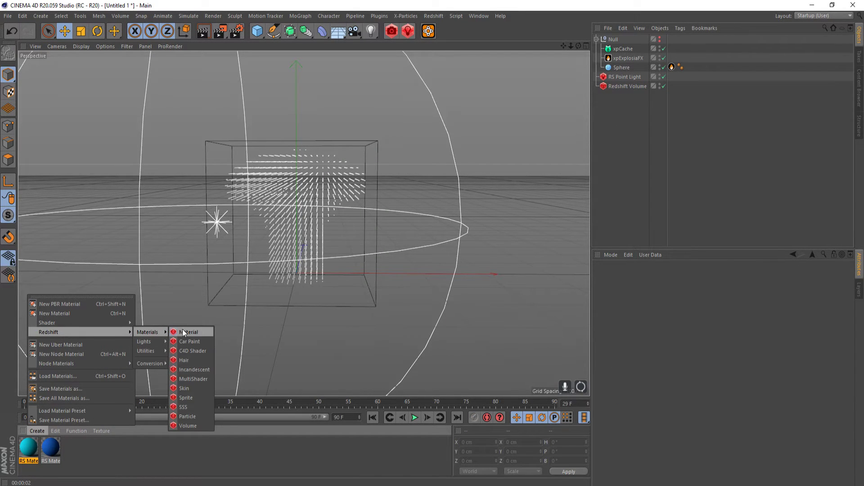
left_click(196, 422)
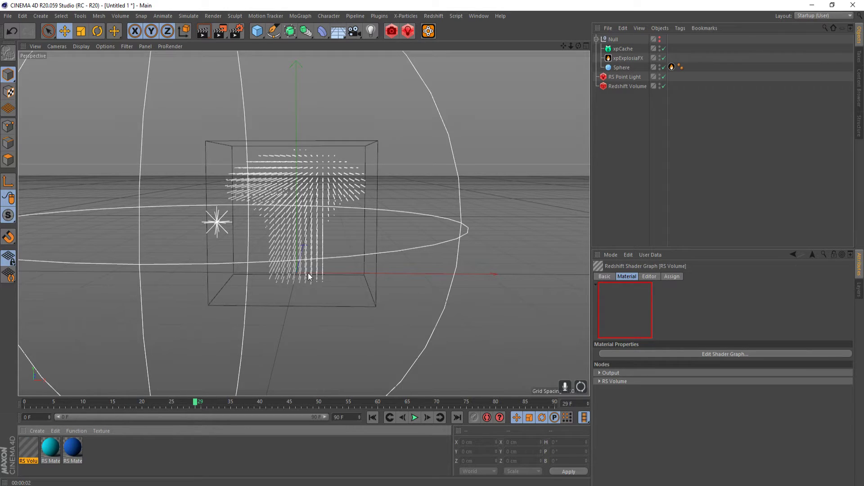
double_click(36, 448)
left_click(303, 97)
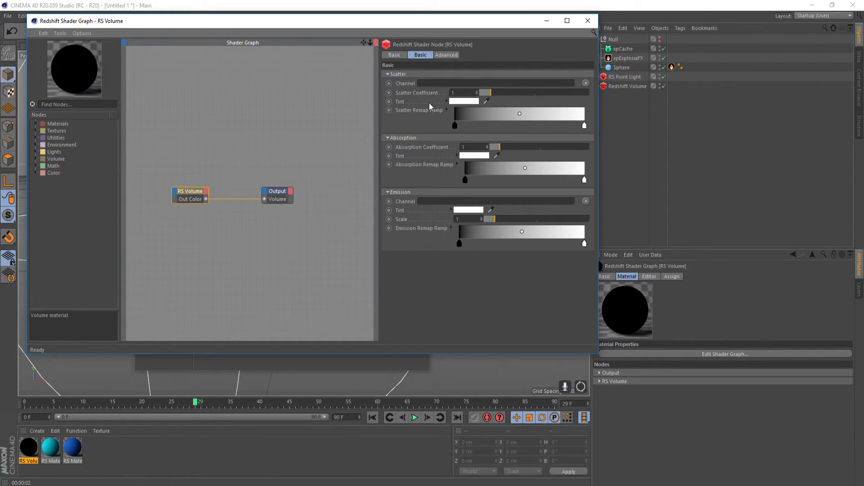
Set the scatter channel of the RS Volume node to the Redshift Volume's density channel
left_click(585, 83)
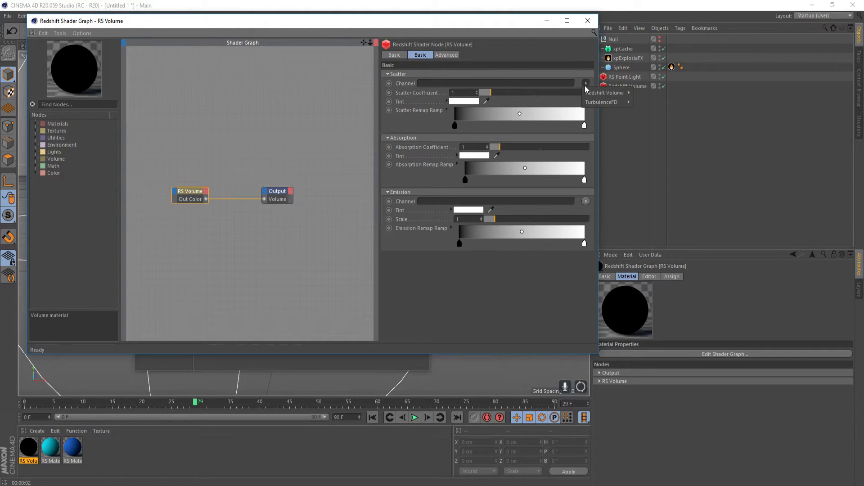
mouse_move(599, 93)
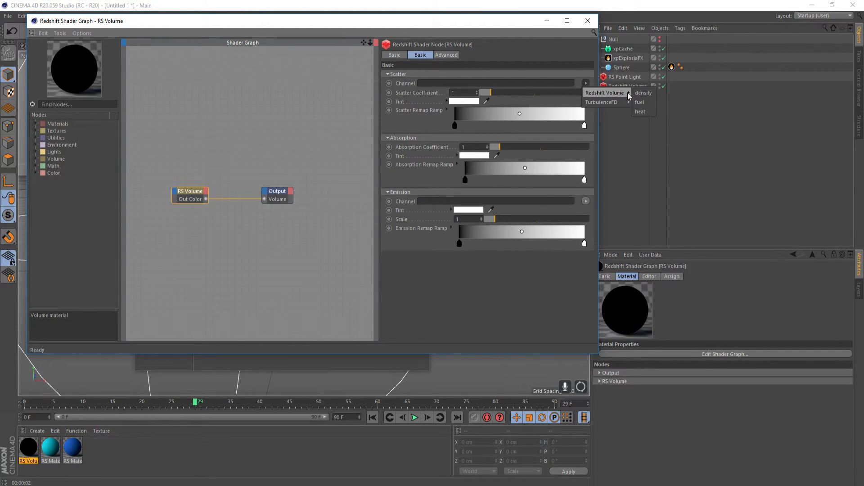
left_click(643, 93)
double_click(465, 83)
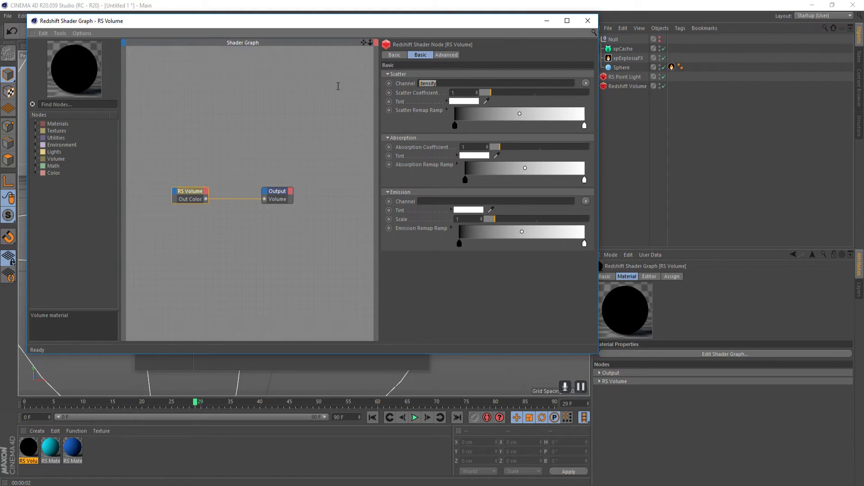
type("d")
left_click(586, 85)
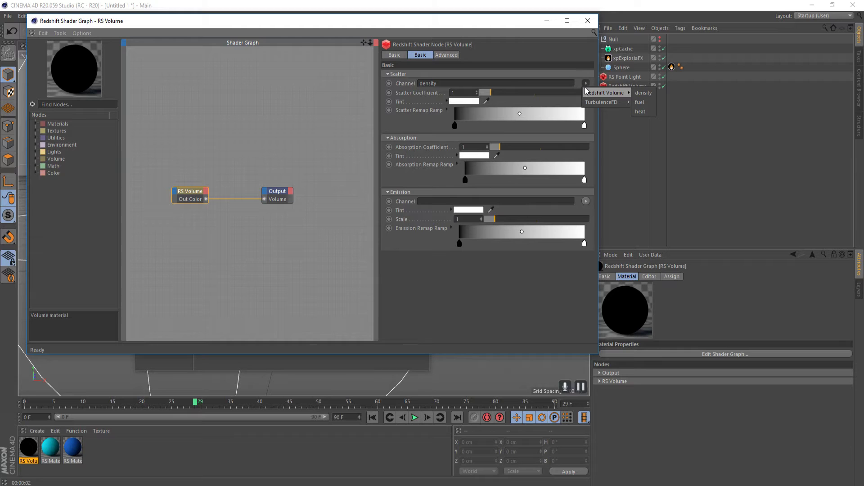
left_click(586, 83)
left_click(586, 83)
mouse_move(604, 94)
left_click(439, 318)
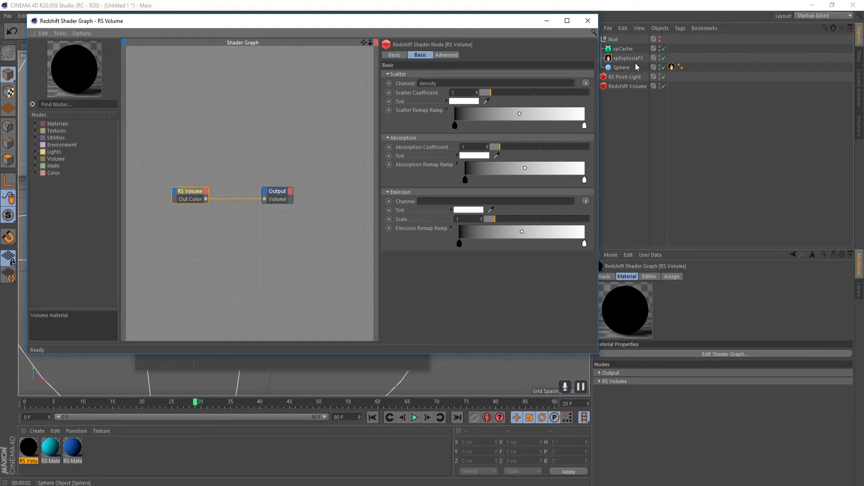
Check the exported cache channels against the Redshift Volume, and set the RS Volume node's emission channel to the Redshift Volume's fuel channel
left_click(623, 49)
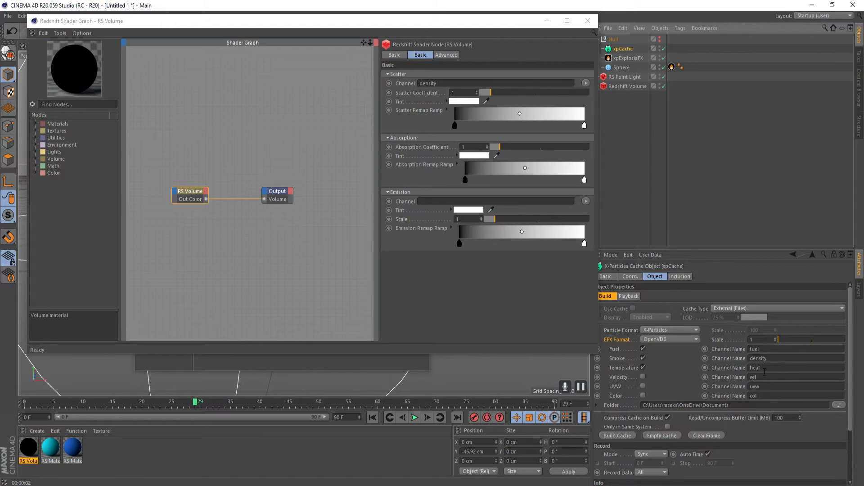
left_click(625, 78)
left_click(626, 86)
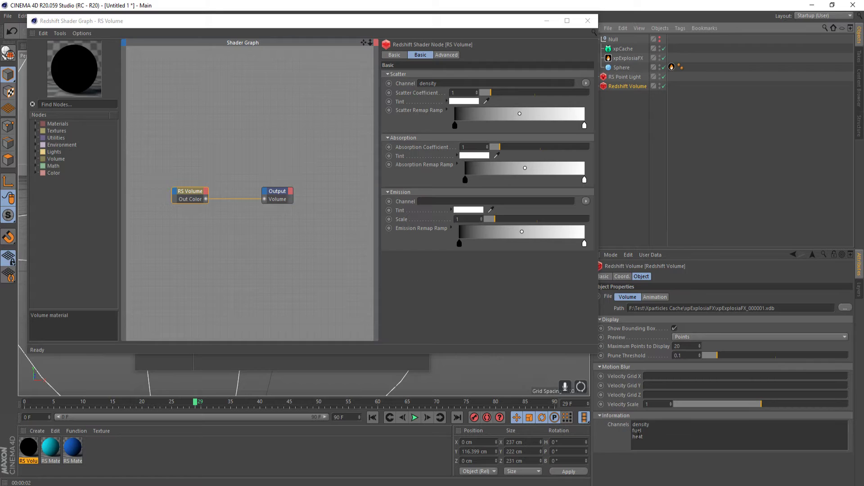
left_click(632, 53)
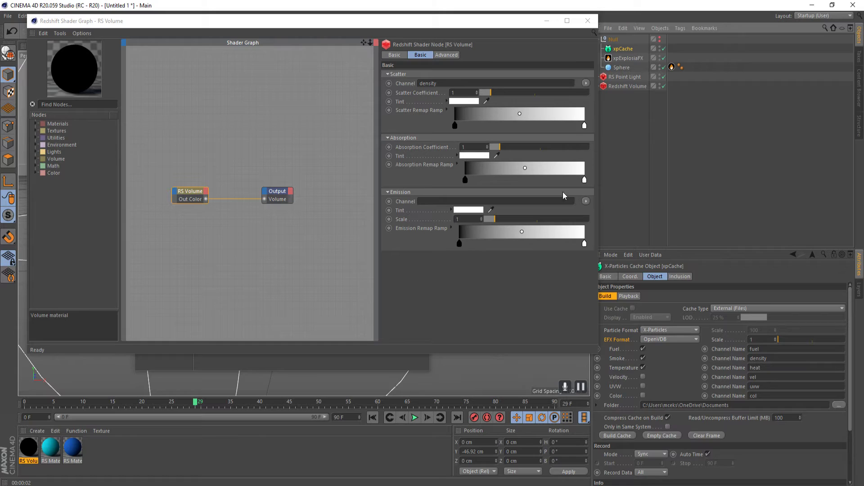
left_click(586, 201)
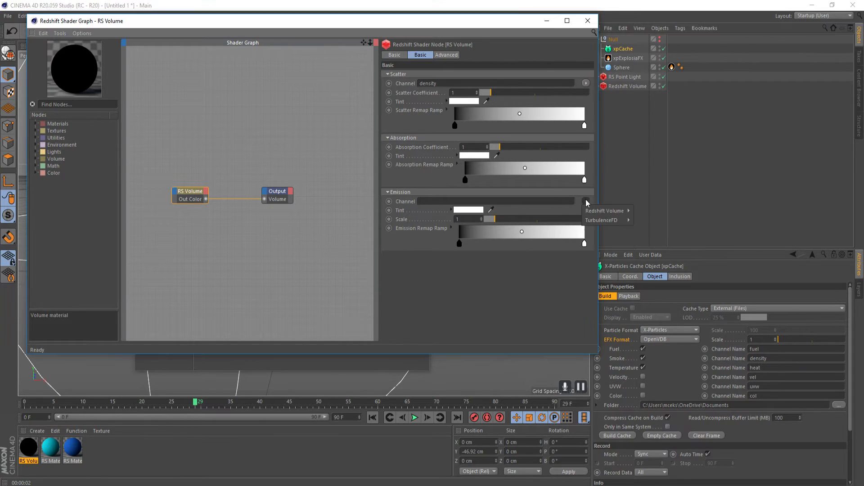
mouse_move(628, 212)
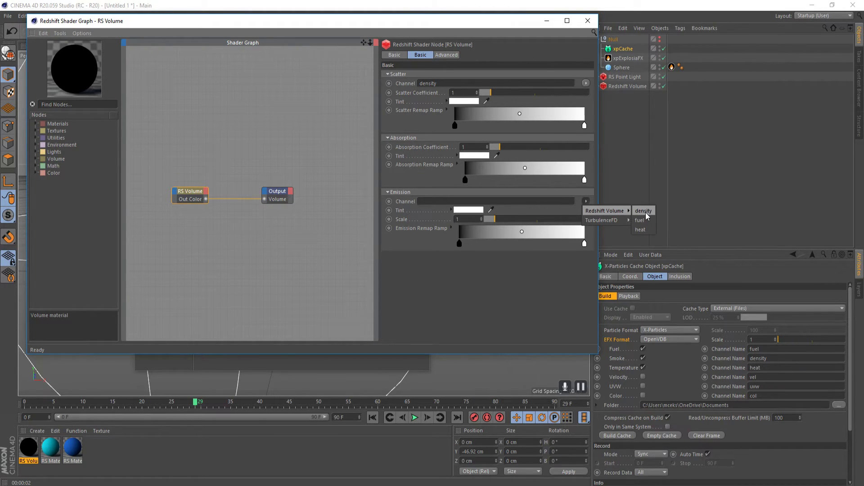
left_click(643, 220)
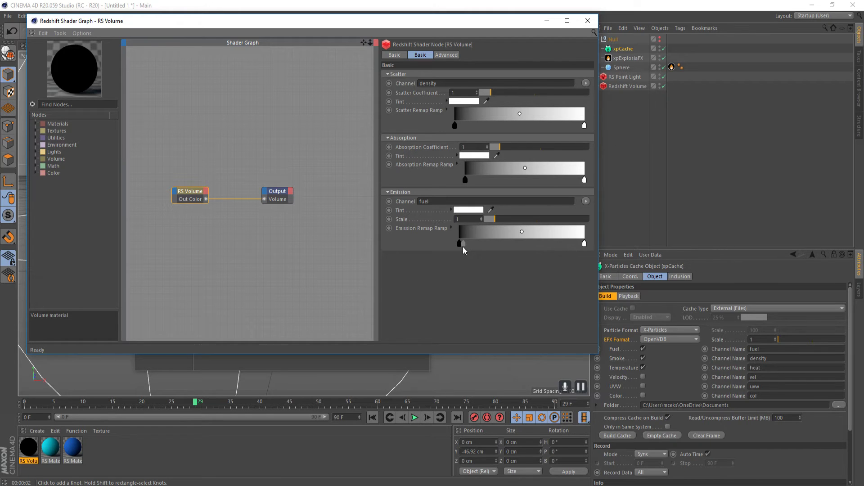
Apply the RS Volume material to the Redshift Volume object and close the shader graph and material editor
left_click_drag(36, 450, 634, 88)
left_click(588, 21)
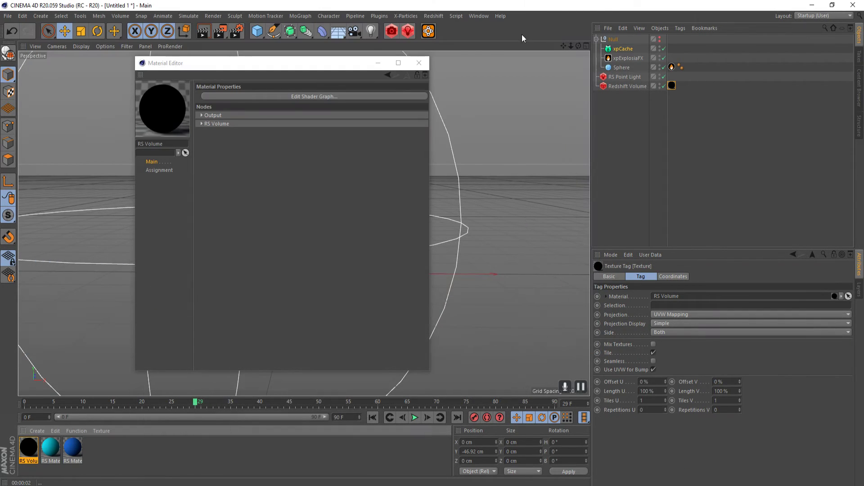
left_click(419, 63)
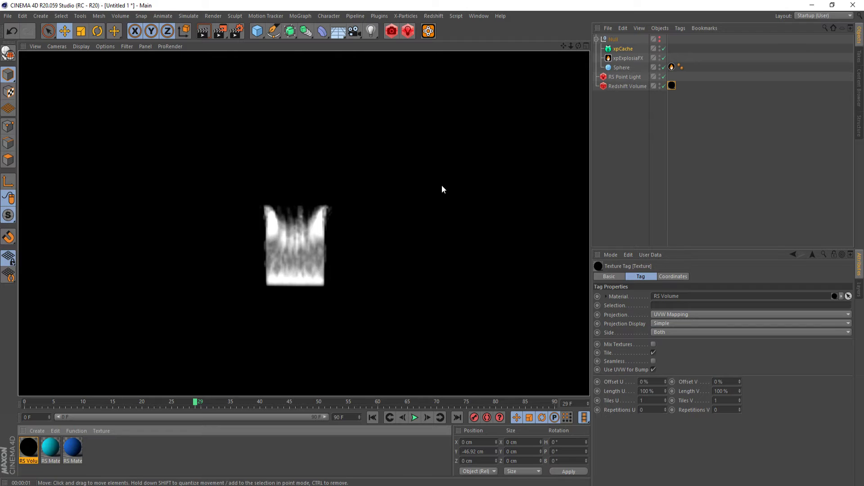
Set the RS Point Light's volume contribution scale to 1 and test-render the perspective view
left_click(628, 77)
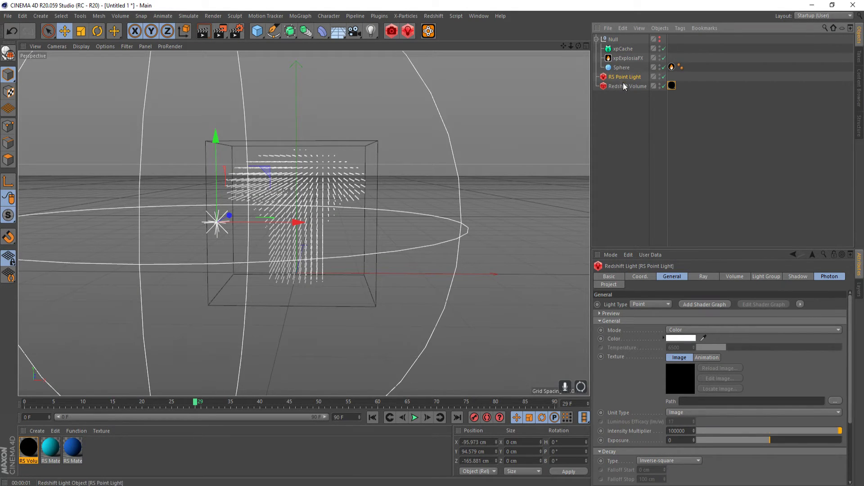
left_click(723, 278)
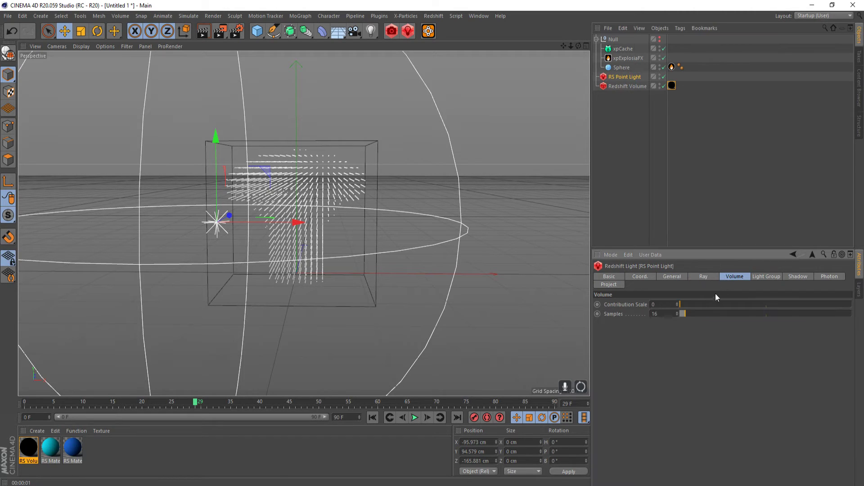
left_click_drag(682, 305, 851, 305)
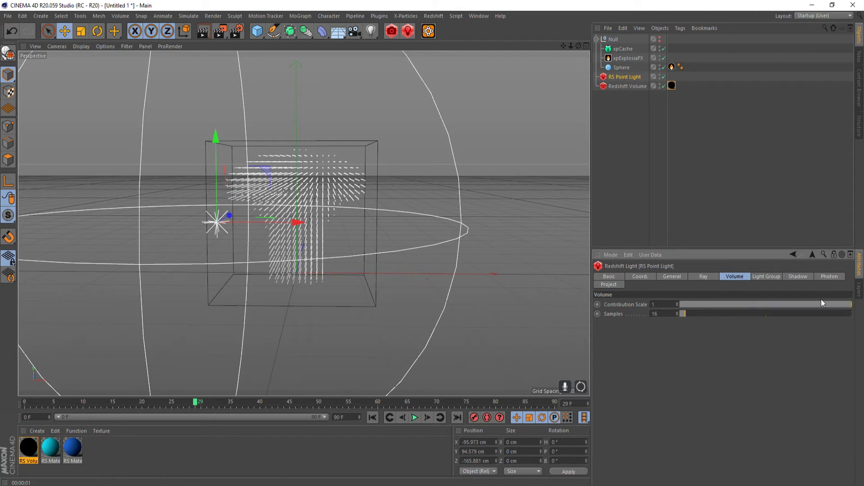
left_click(202, 31)
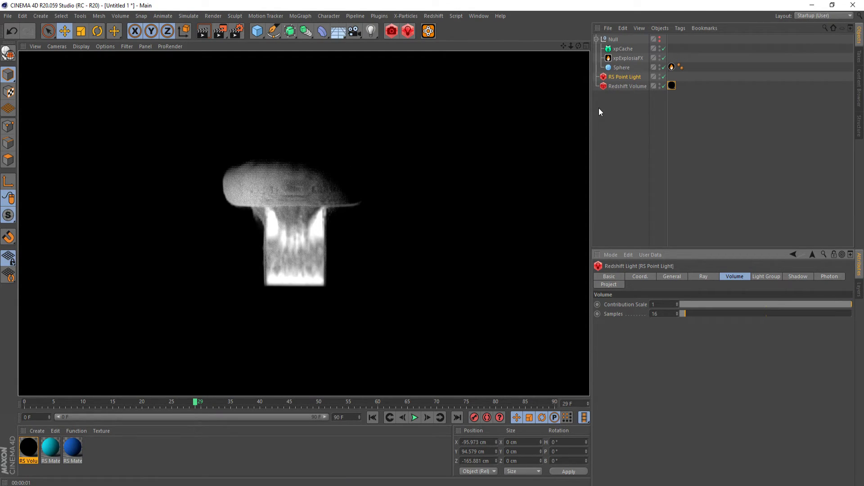
Load the Flame 1 gradient preset into the RS Volume node's emission remap ramp and test-render the view
left_click(632, 49)
left_click(631, 58)
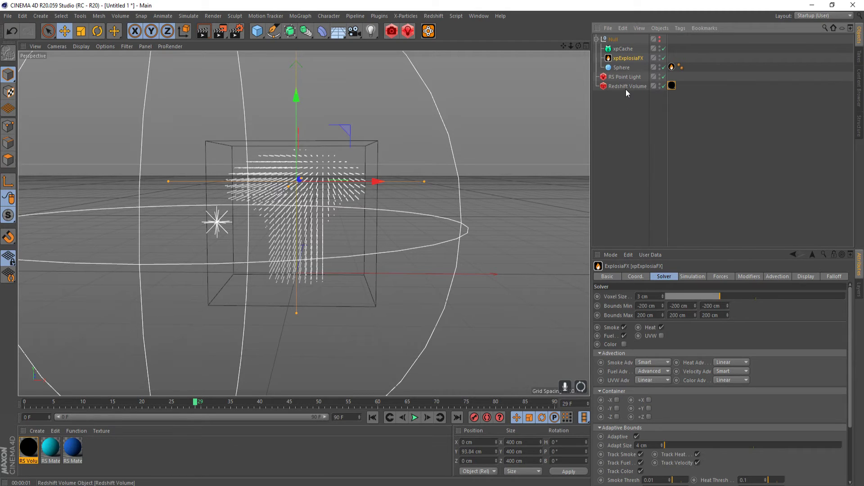
left_click(38, 445)
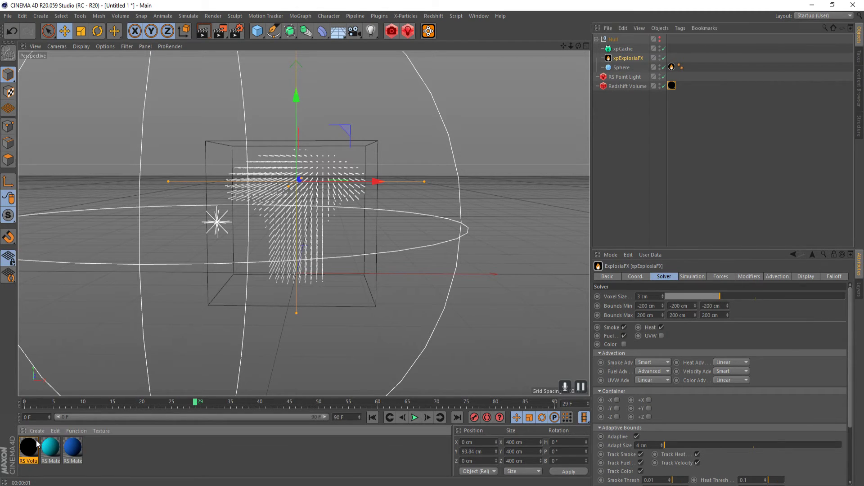
double_click(28, 450)
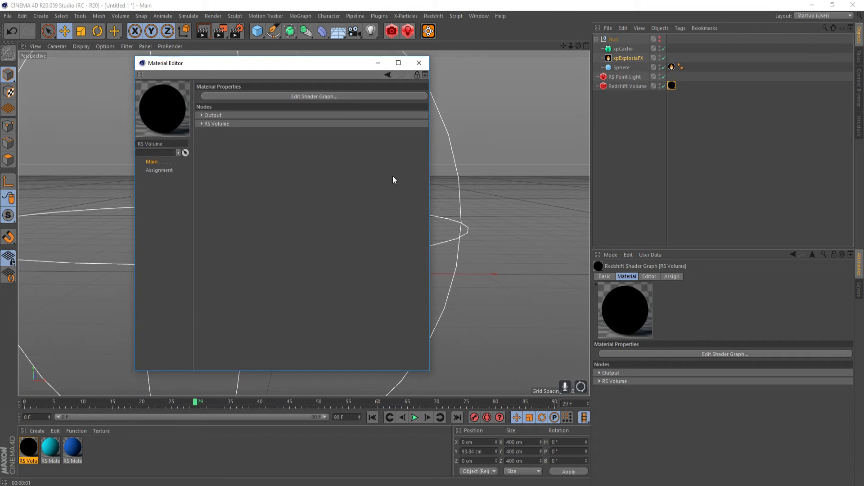
left_click(335, 97)
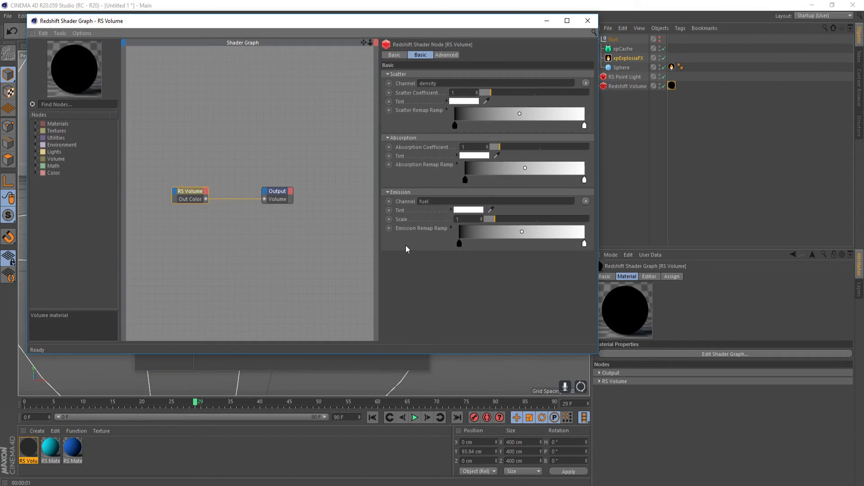
left_click(451, 228)
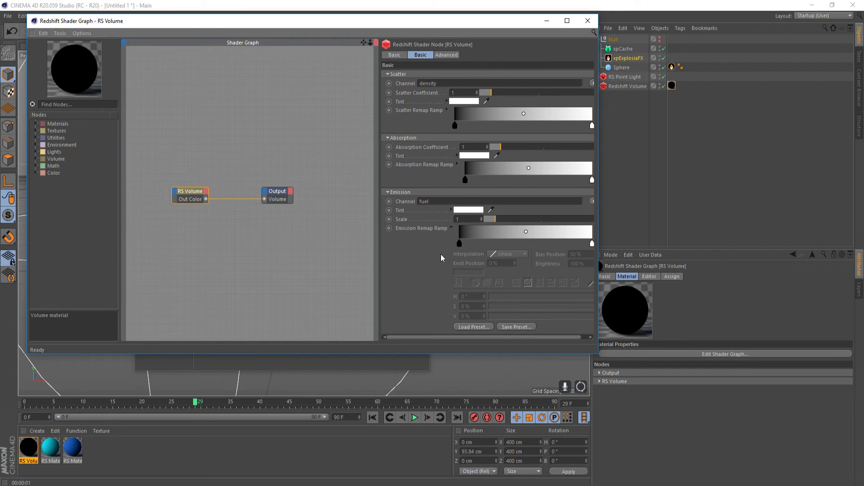
left_click(472, 327)
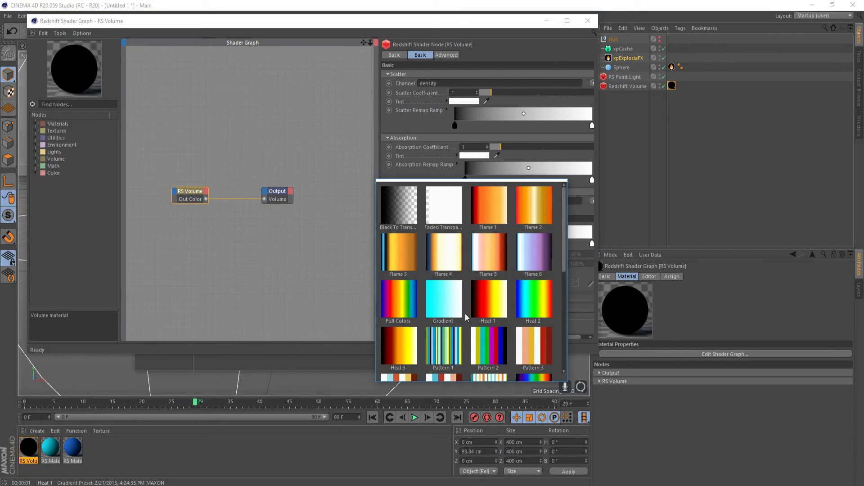
left_click(490, 212)
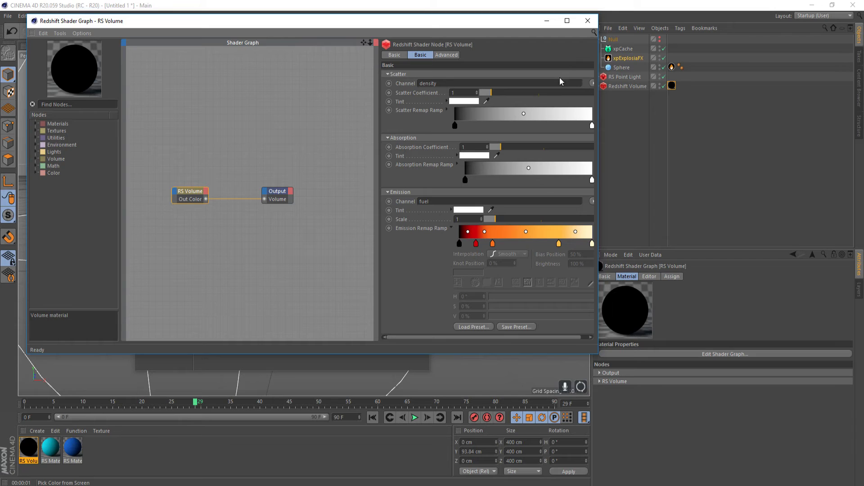
left_click(547, 21)
left_click(419, 63)
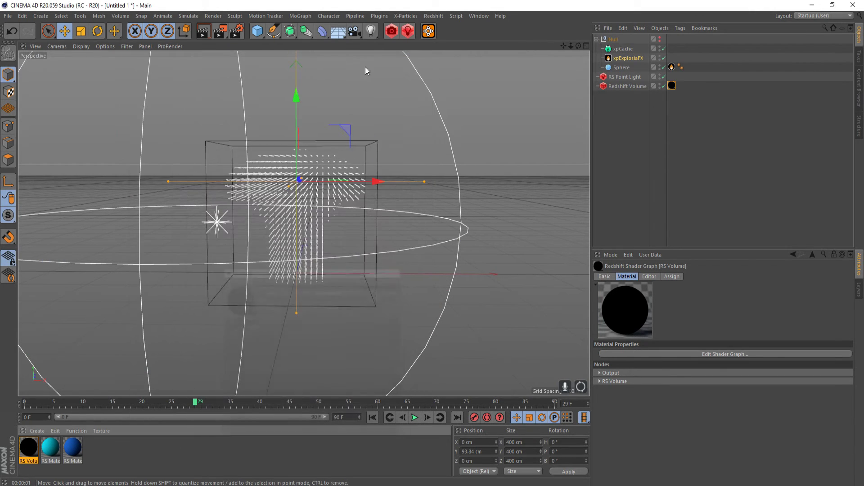
left_click(207, 35)
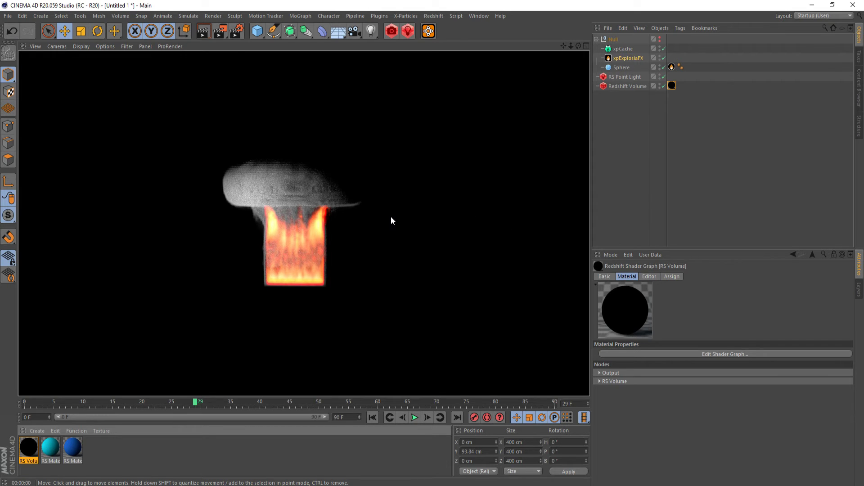
Play the simulation forward to frame 45 and test-render the volume from a different angle
left_click_drag(408, 238, 388, 250, "alt")
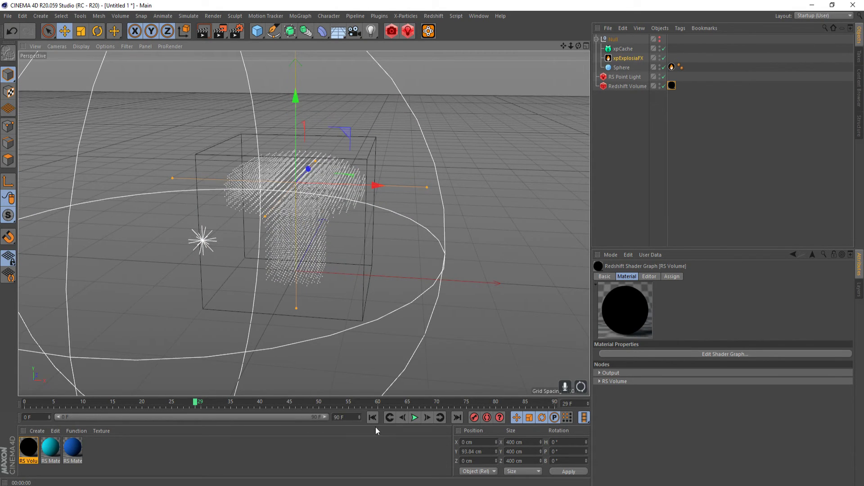
left_click(414, 418)
left_click(414, 418)
left_click_drag(264, 270, 270, 234, "alt")
left_click(203, 31)
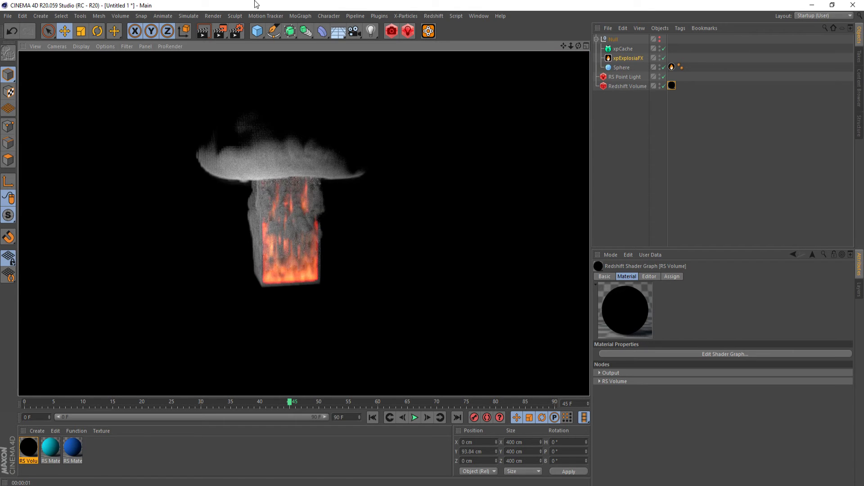
Duplicate the RS Point Light twice, placing the second copy at about X 228, Y 179, Z 695 cm
left_click(618, 110)
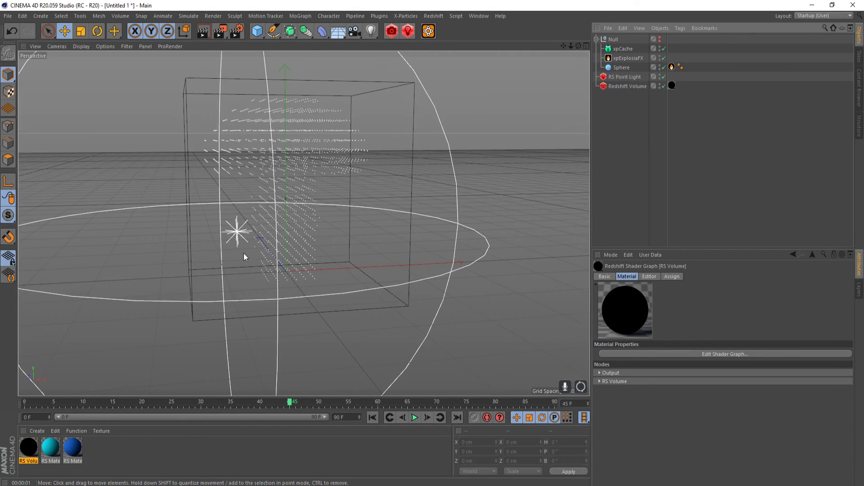
left_click_drag(374, 200, 302, 165, "alt")
left_click_drag(301, 83, 300, 60)
left_click_drag(382, 143, 443, 203, "ctrl")
left_click_drag(297, 209, 360, 142, "alt")
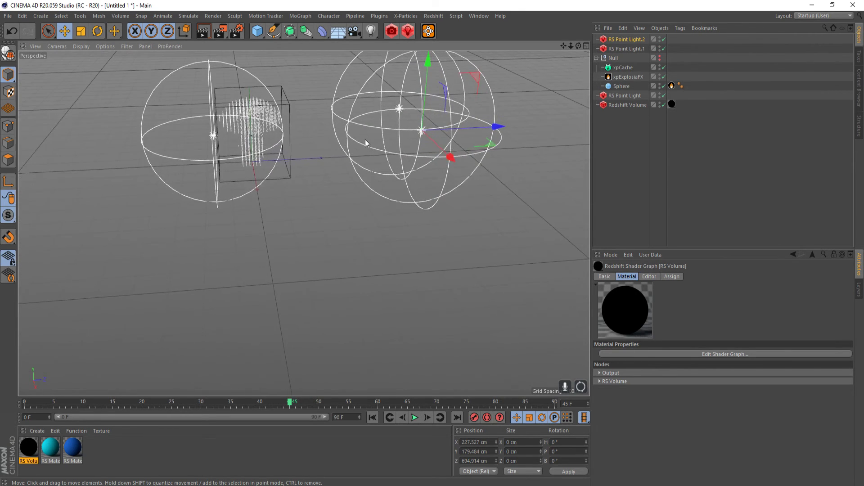
Move both duplicated point lights together along Z towards the volume, to about Z 233 cm
left_click(399, 108)
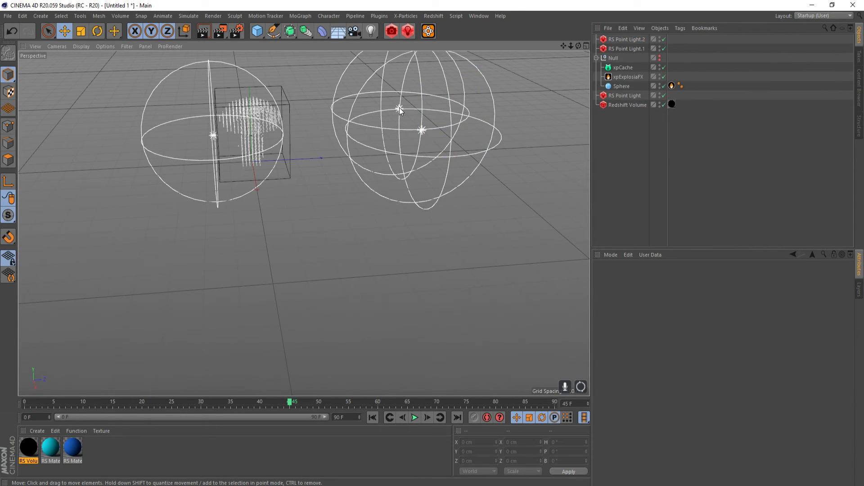
left_click(625, 39)
left_click(626, 48, "shift")
left_click_drag(487, 119, 388, 126)
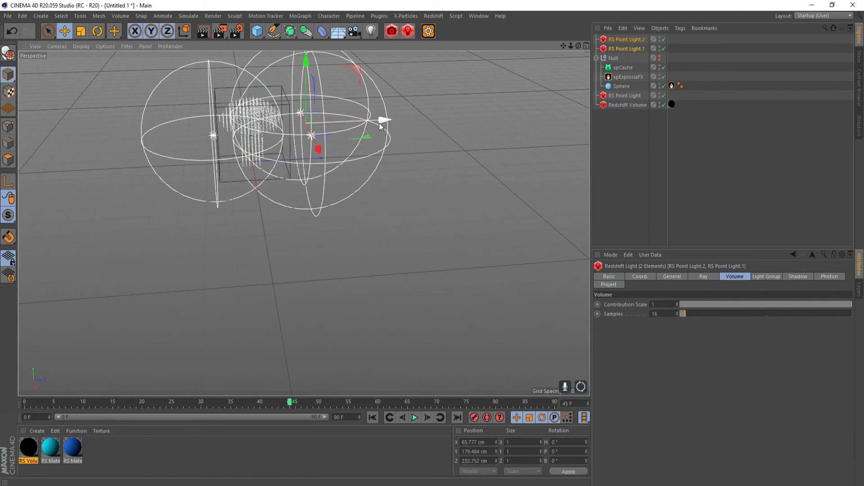
Reposition RS Point Light.2 on its own beside the volume at about X 228, Y 269, Z 51 cm
left_click(298, 141)
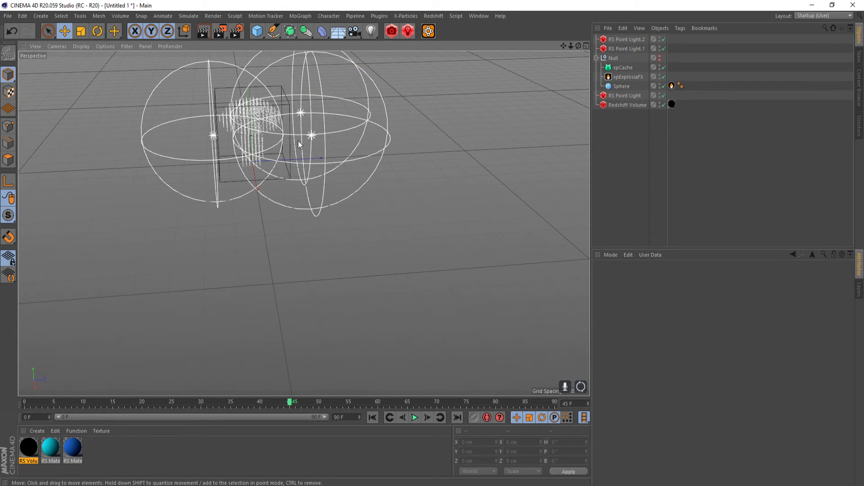
left_click(625, 39)
left_click_drag(387, 132, 340, 134)
left_click_drag(239, 187, 215, 36, "alt")
left_click_drag(252, 135, 303, 230, "alt")
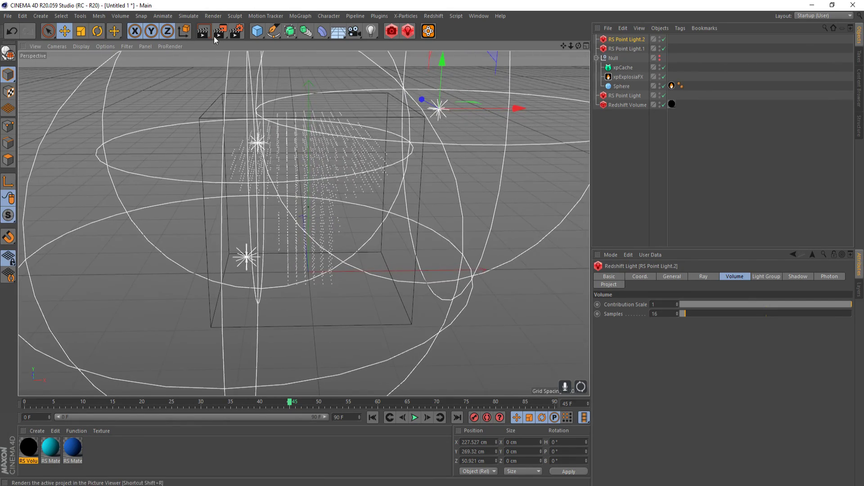